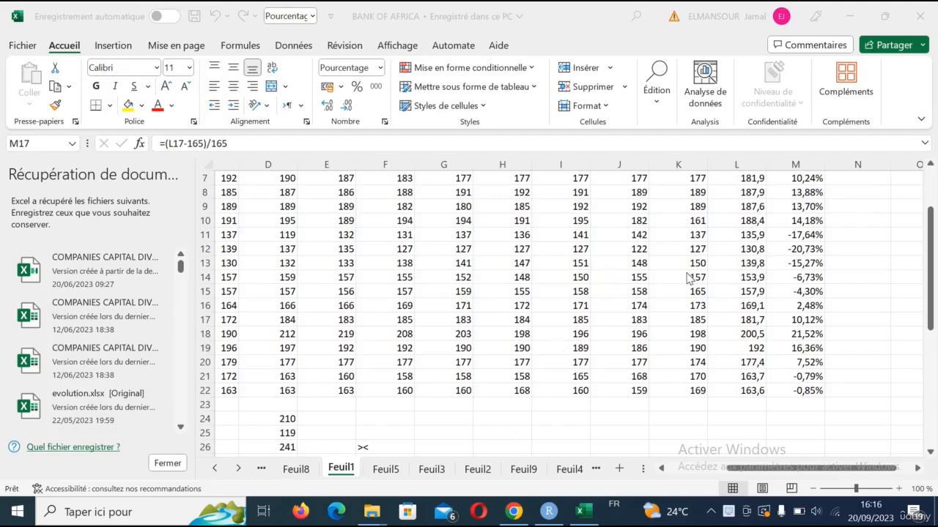
Examine the Bank of Africa price data in B2:K22 and the row averages in L2:L22 on Feuil1.
scroll(737, 322, "up", 2)
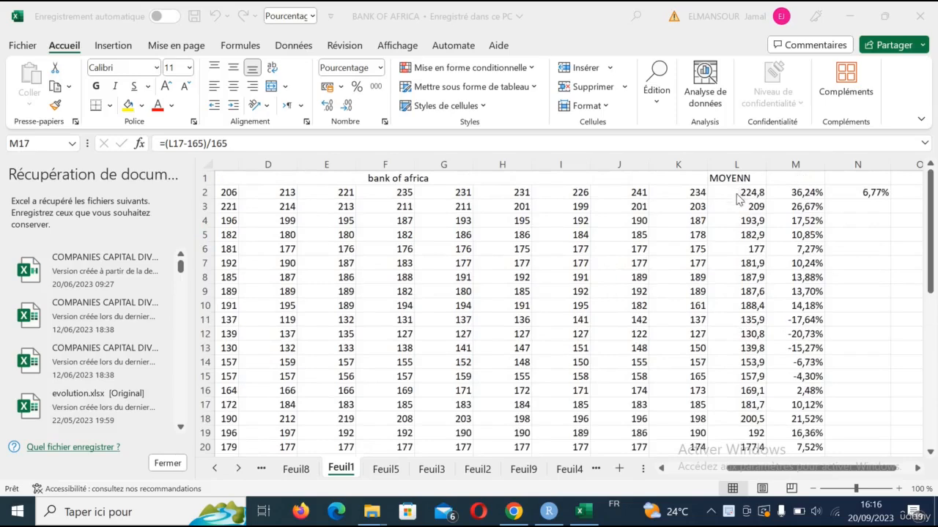
left_click(695, 470)
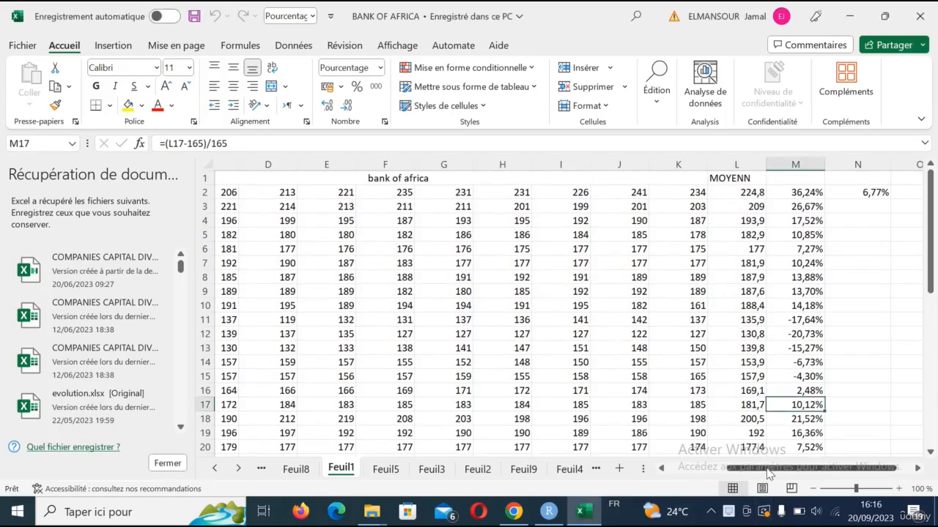
left_click(695, 473)
left_click(695, 473)
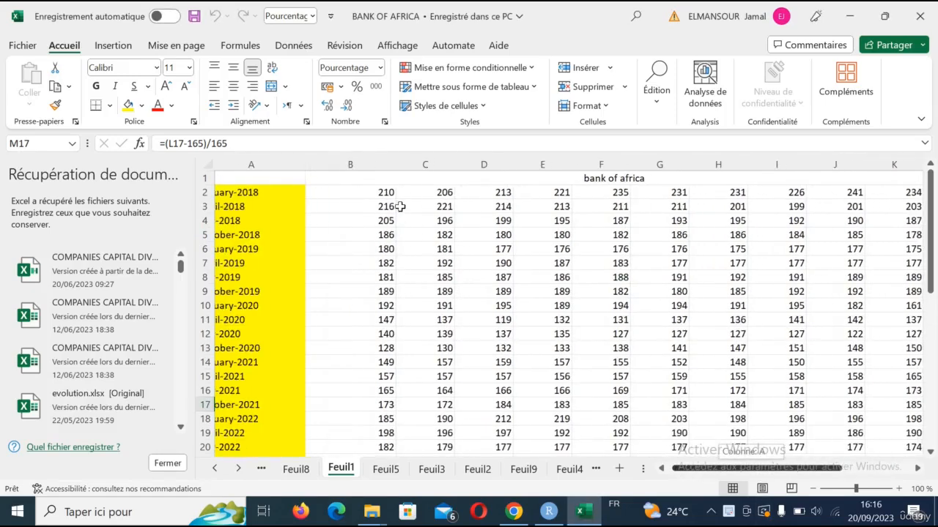
left_click_drag(383, 192, 879, 430)
scroll(879, 429, "up", 1)
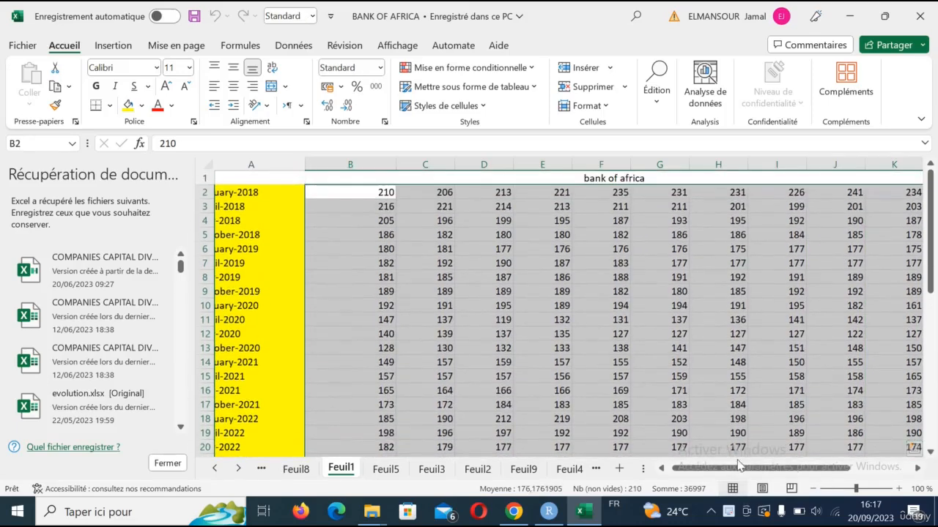
mouse_move(769, 463)
left_mouse_down()
mouse_move(780, 463)
mouse_move(703, 472)
mouse_move(782, 471)
left_mouse_up()
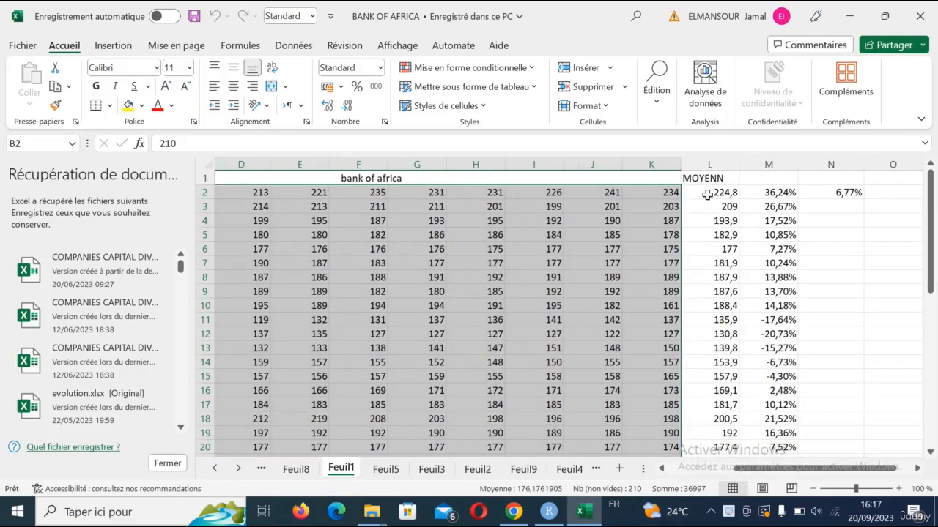
left_click_drag(707, 193, 713, 388)
scroll(713, 389, "up", 1)
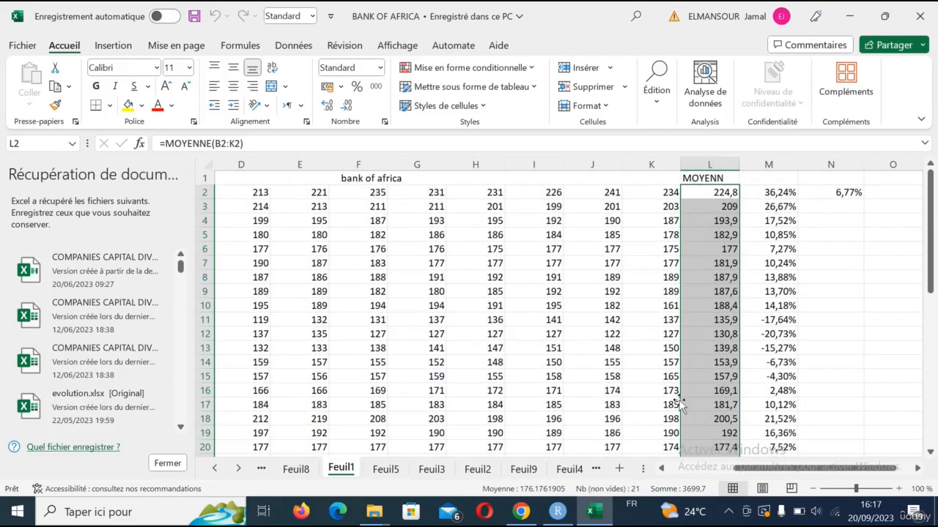
scroll(755, 475, "left", 1)
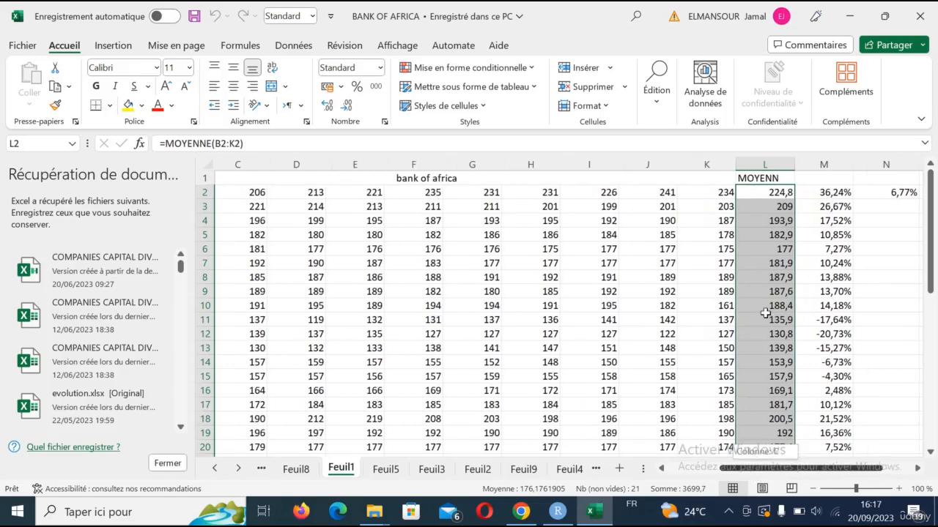
scroll(766, 313, "down", 4)
scroll(759, 348, "up", 1)
left_click(719, 361)
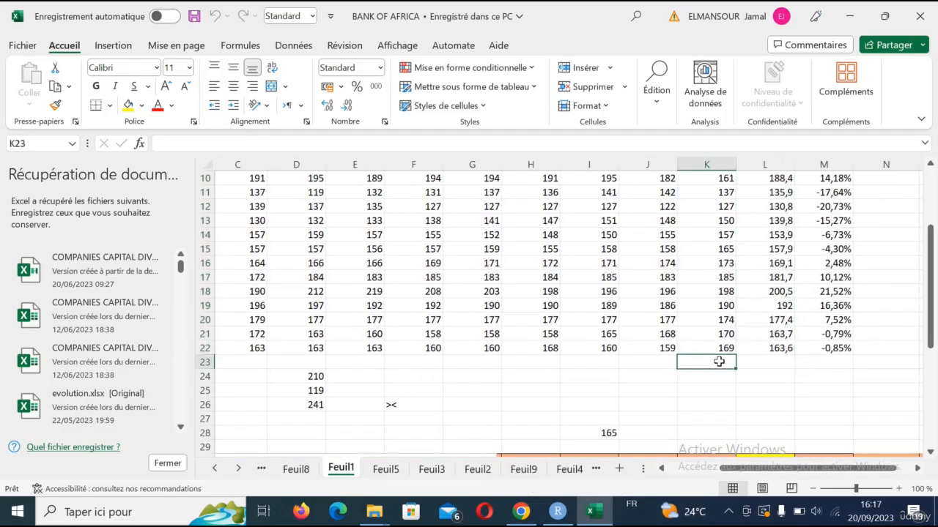
double_click(719, 362)
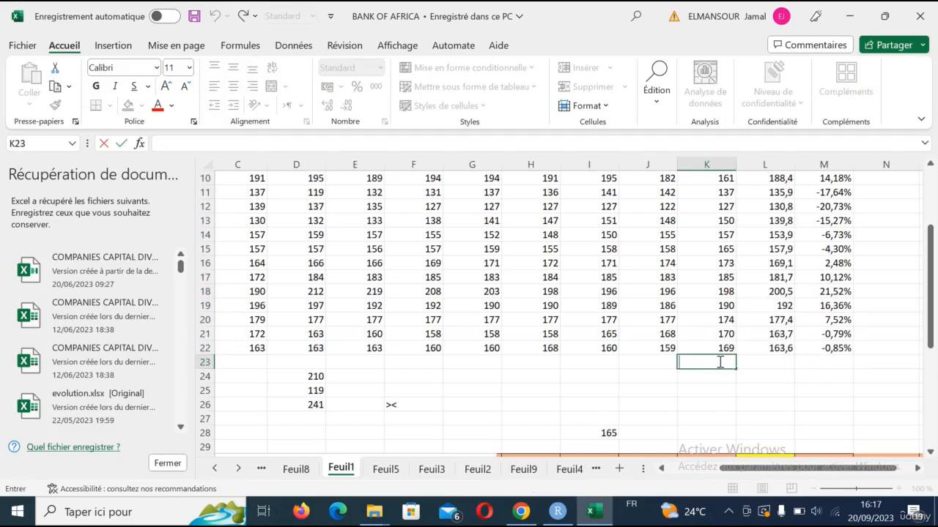
type("=moye")
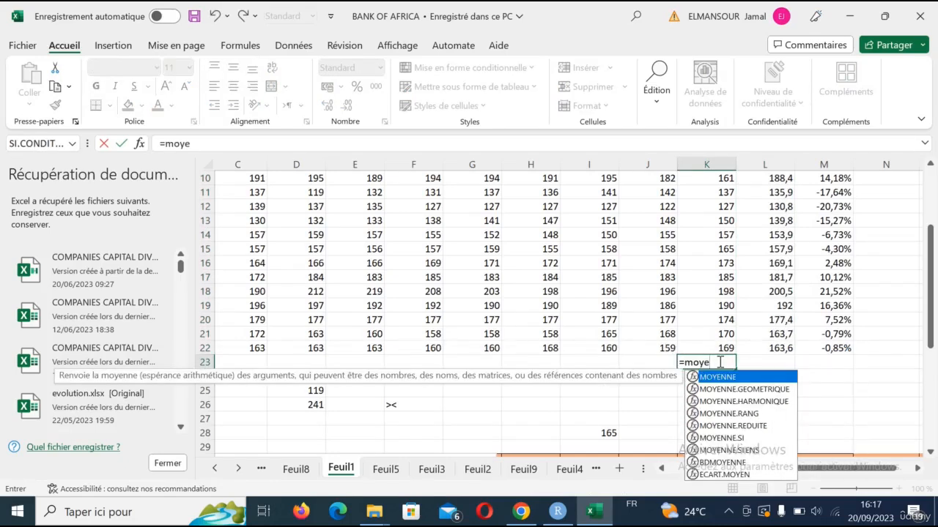
double_click(727, 376)
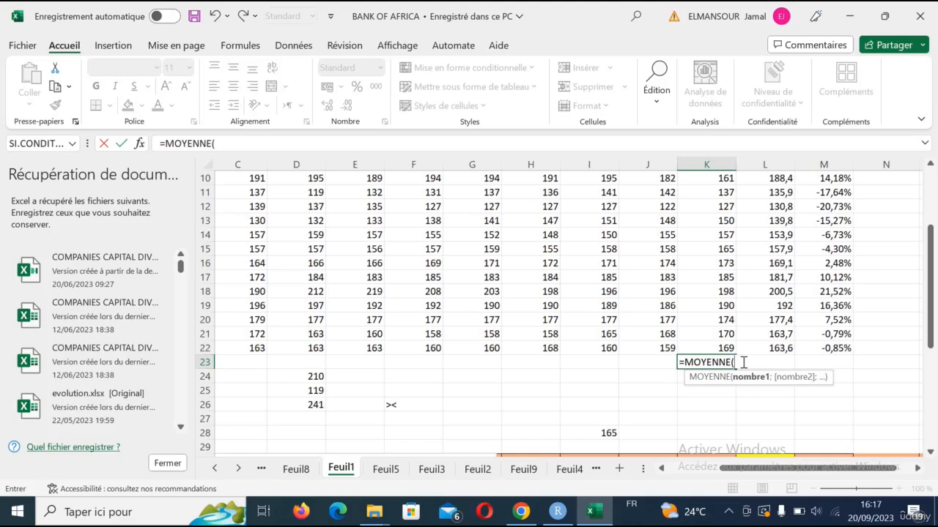
left_click_drag(743, 362, 672, 362)
key("BackSpace")
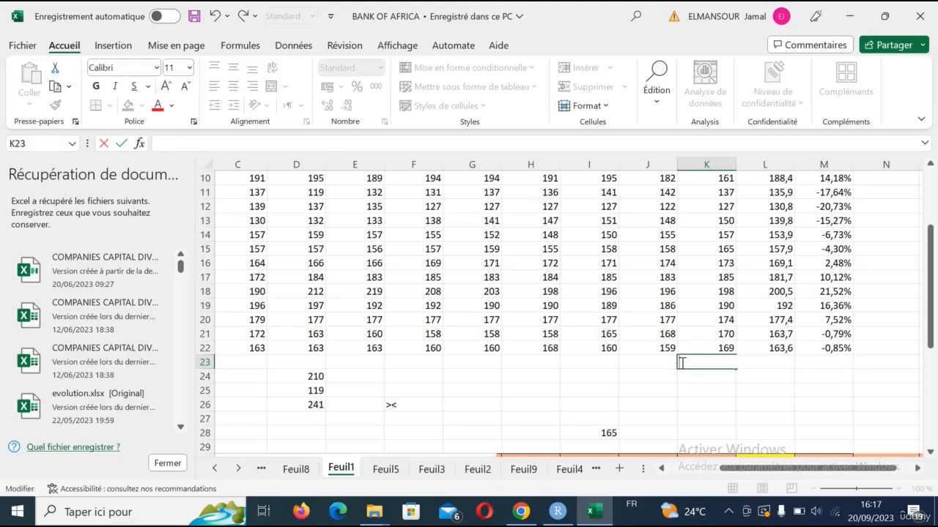
Enter the label Mean in cell K23, beneath the price data.
type("Mean")
double_click(765, 361)
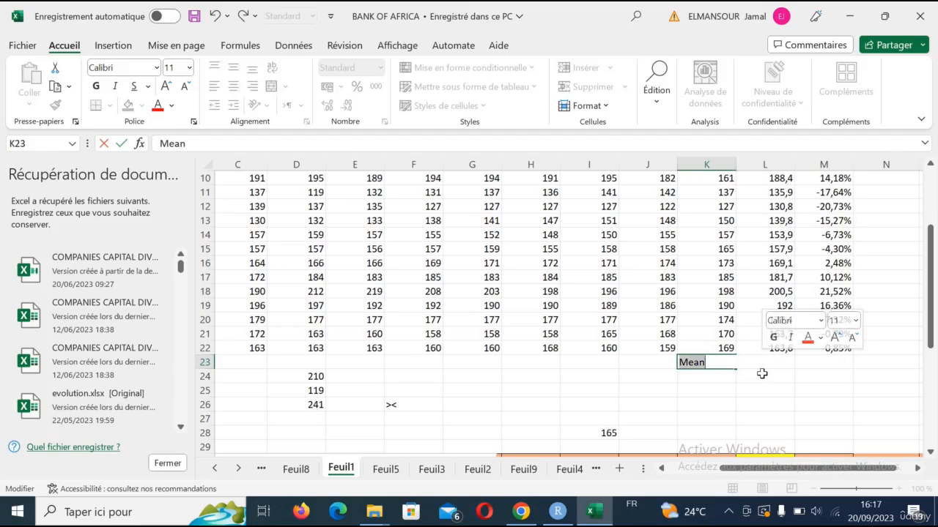
left_click(762, 373)
Calculate the overall average in cell L23 with the formula =MOYENNE(L2:L22).
left_click(761, 362)
type("=")
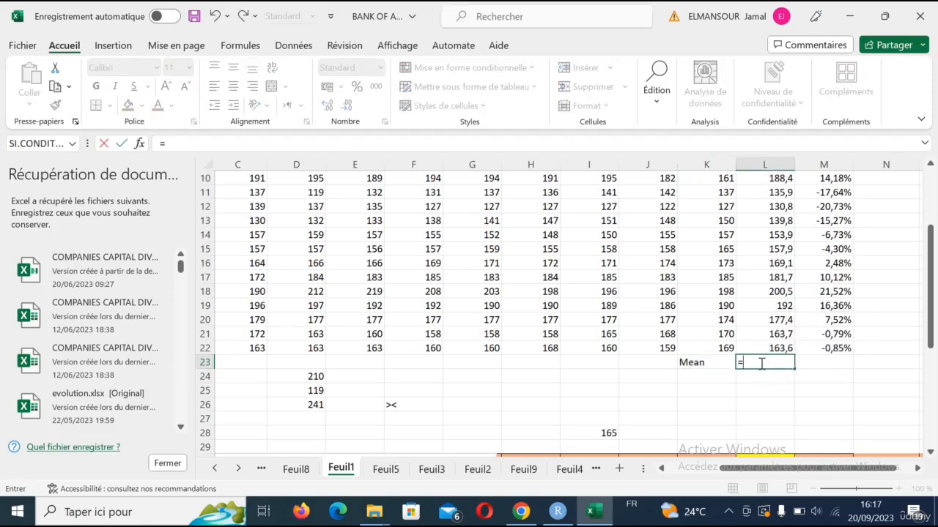
type("moy")
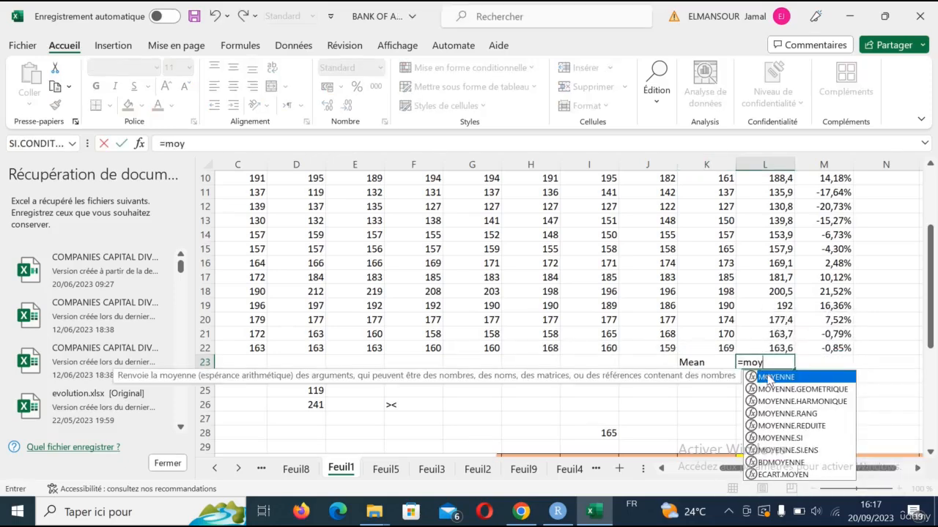
double_click(771, 377)
scroll(761, 308, "up", 3)
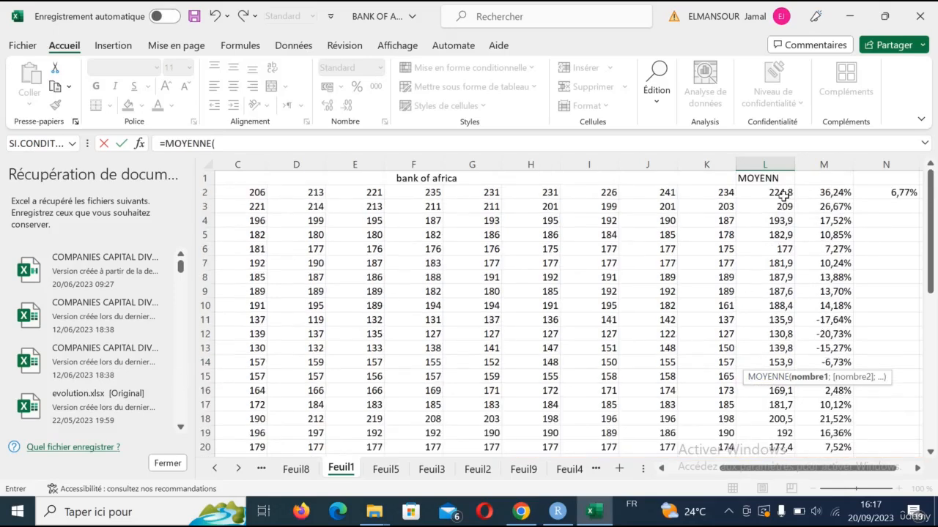
left_click_drag(782, 194, 750, 442)
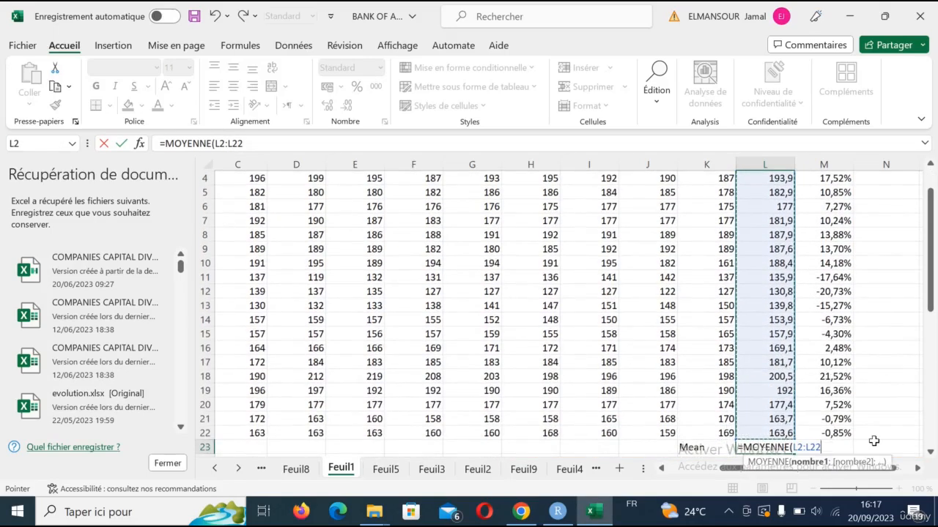
scroll(873, 441, "down", 1)
type(")")
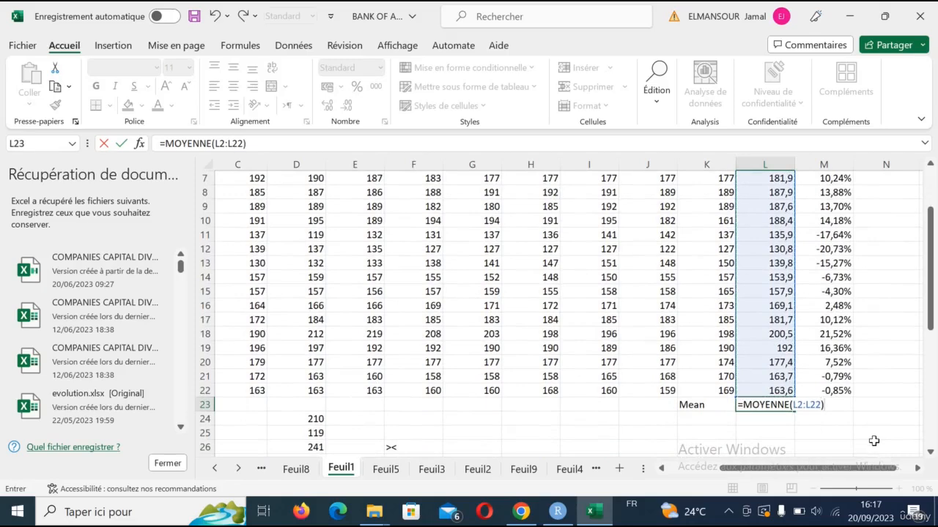
key("Return")
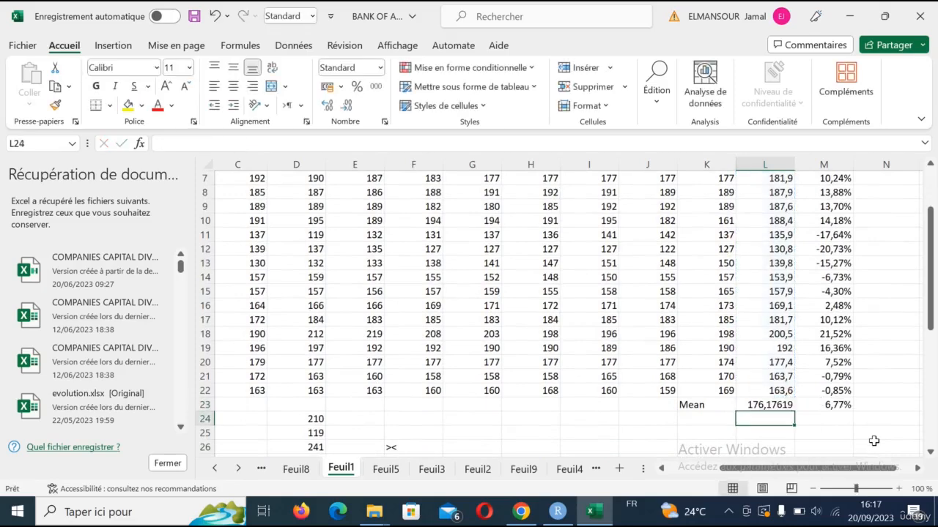
Check the percentage deviation formula in M23 and display the mean in L23 with two decimals.
left_click(835, 405)
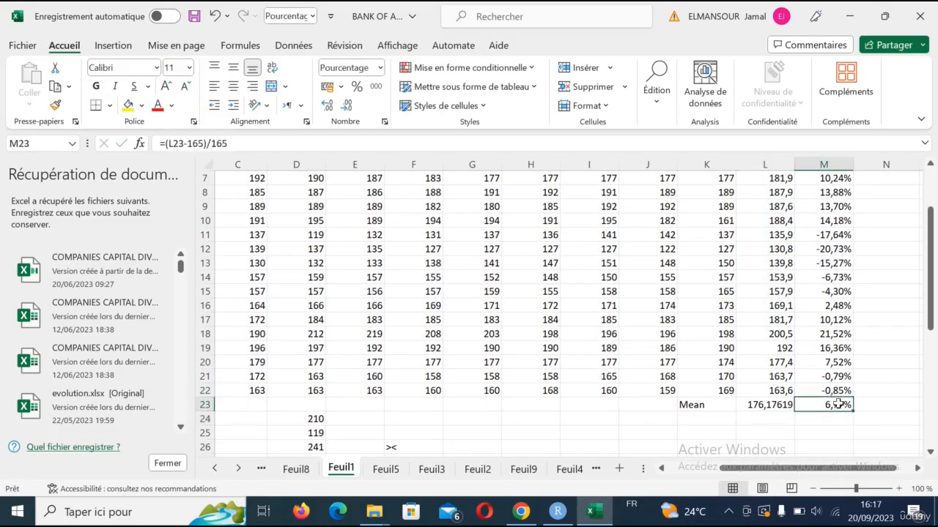
scroll(838, 401, "up", 2)
scroll(806, 389, "down", 4)
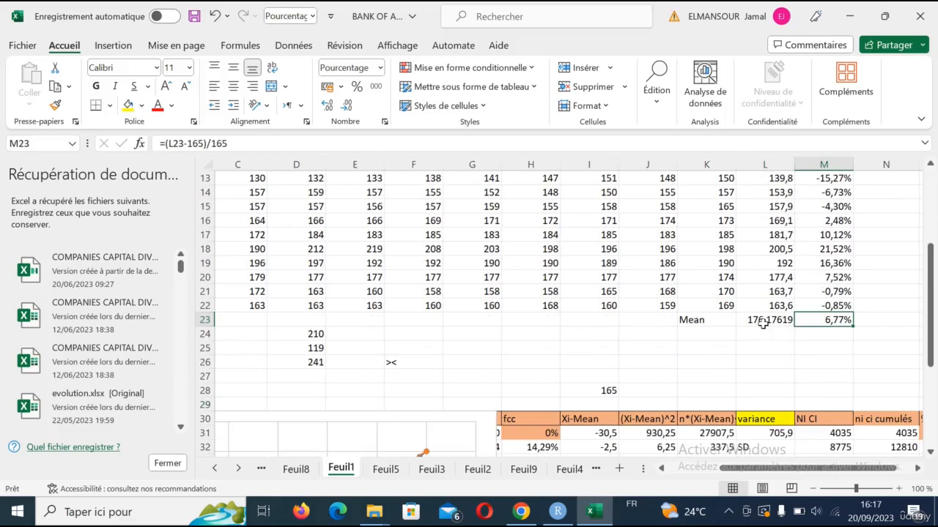
scroll(778, 356, "up", 1)
left_click(780, 362)
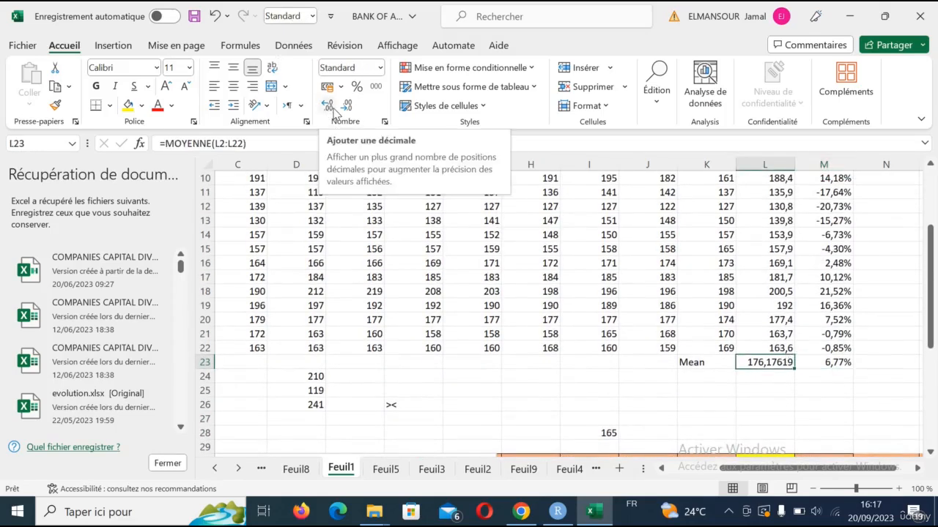
left_click(333, 110)
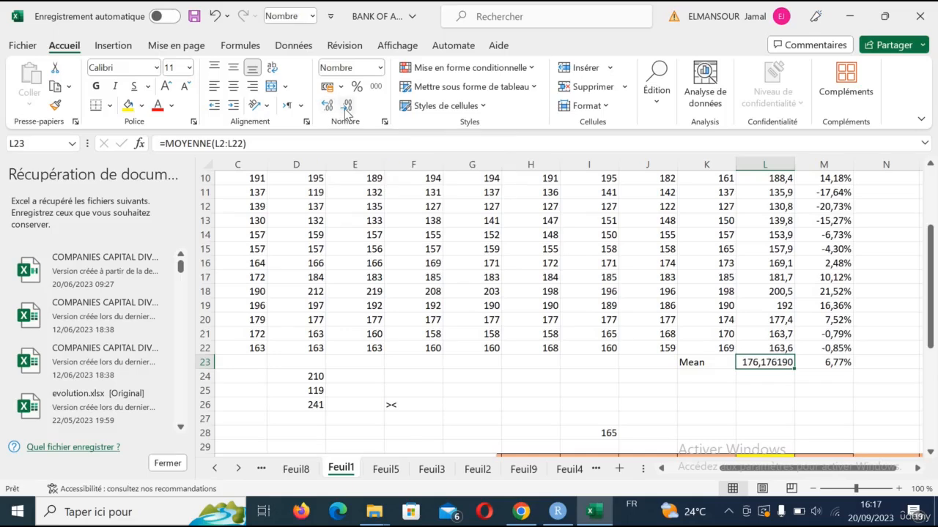
left_click(345, 105)
left_click(345, 105)
left_click(344, 105)
left_click(344, 105)
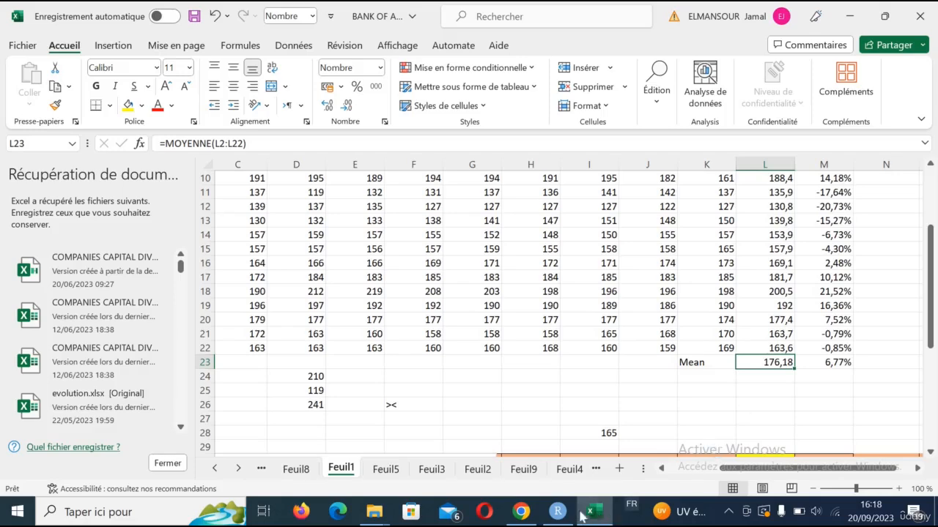
Switch to RStudio and assign the mean to x by writing x=176.18 on line 2 of the in.R script.
left_click(558, 513)
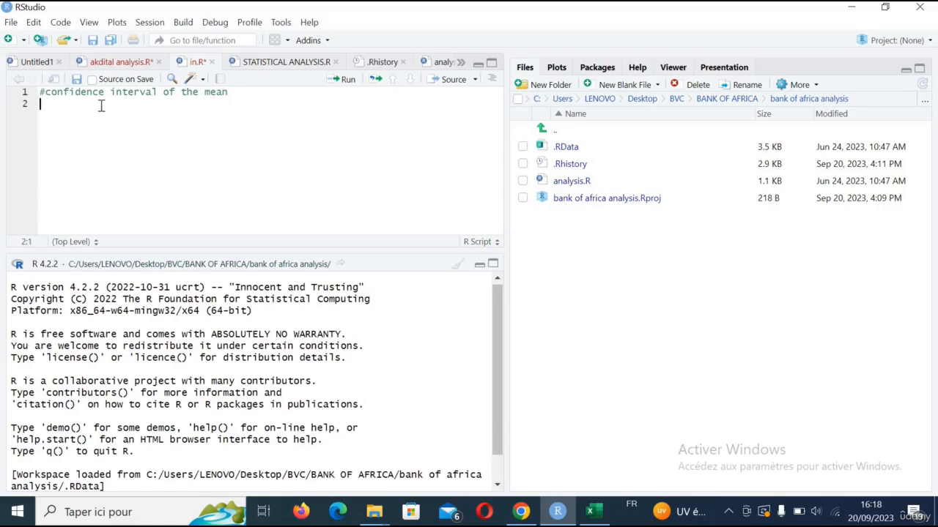
type("x=")
left_click(521, 512)
left_click(557, 512)
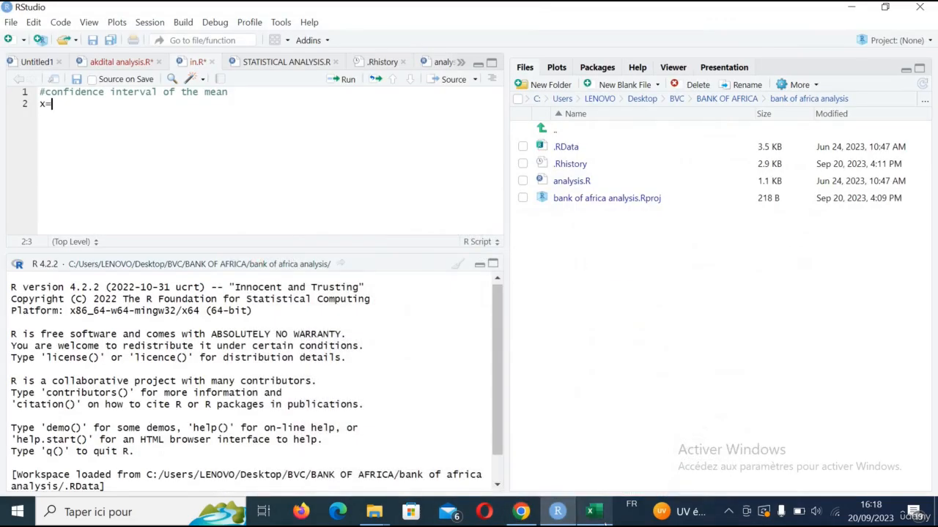
left_click(592, 512)
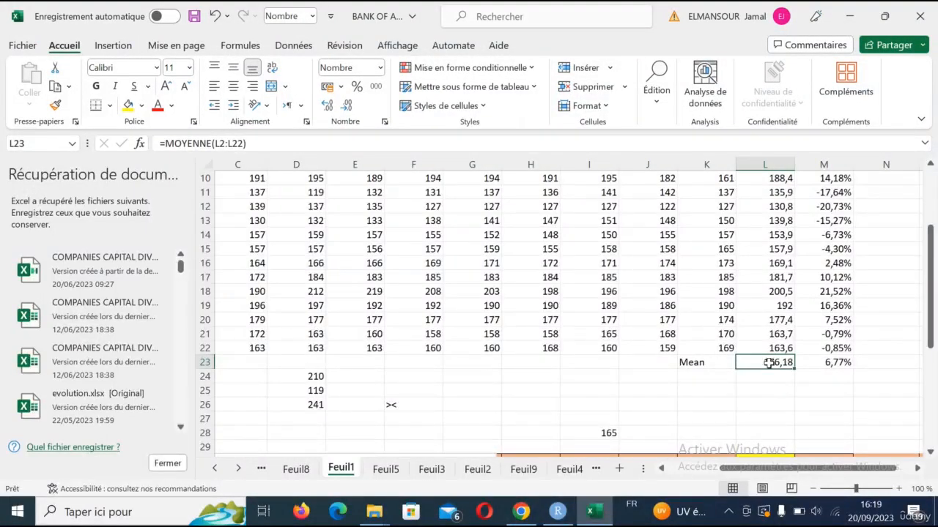
scroll(769, 361, "up", 3)
scroll(768, 362, "down", 3)
left_click(557, 511)
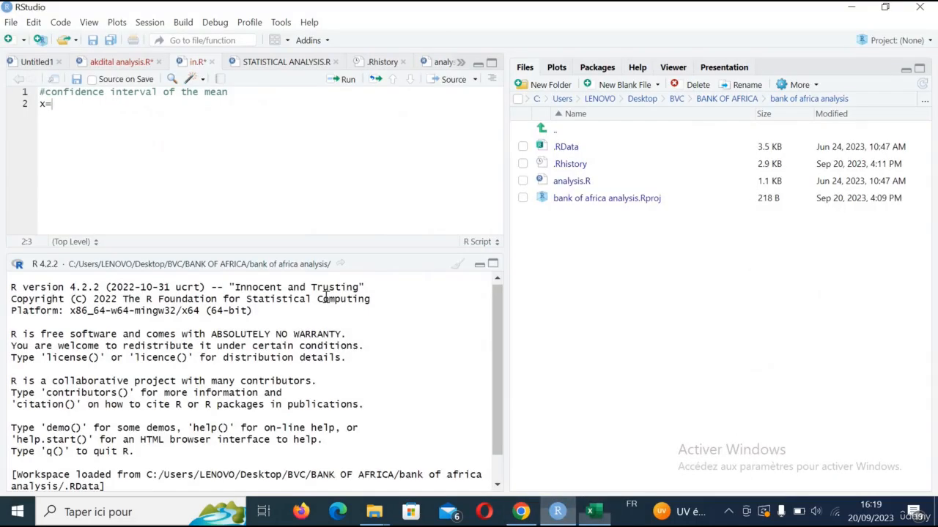
type("1")
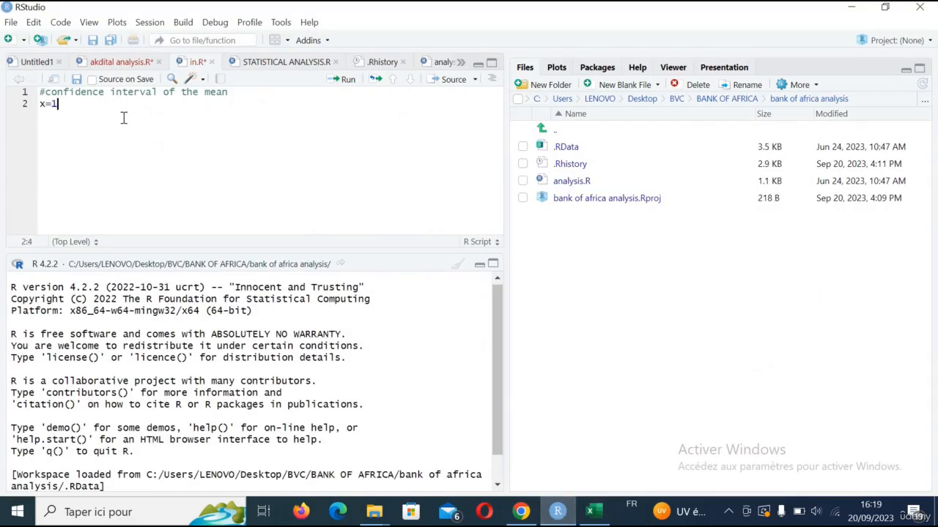
type("76.18")
key("Return")
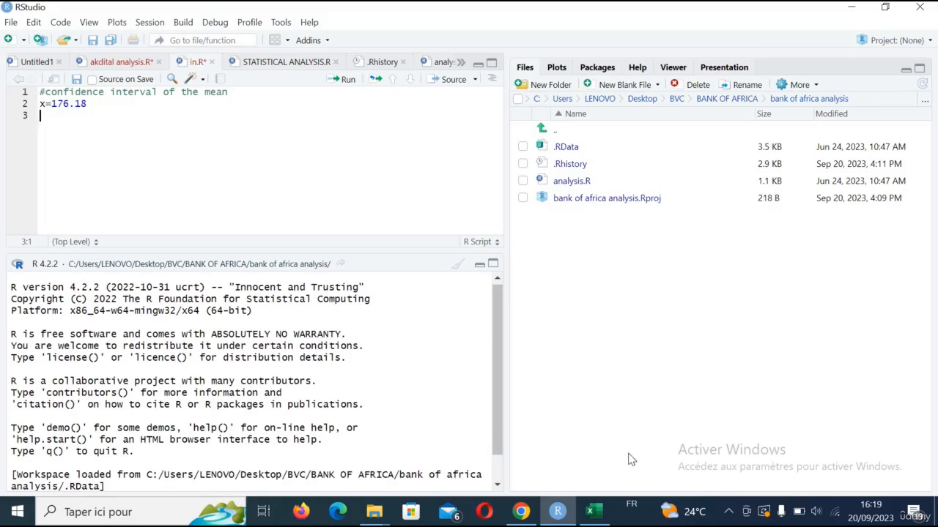
Switch back to Excel and look through the workbook's sheets for the summary statistics on Feuil4.
left_click(593, 511)
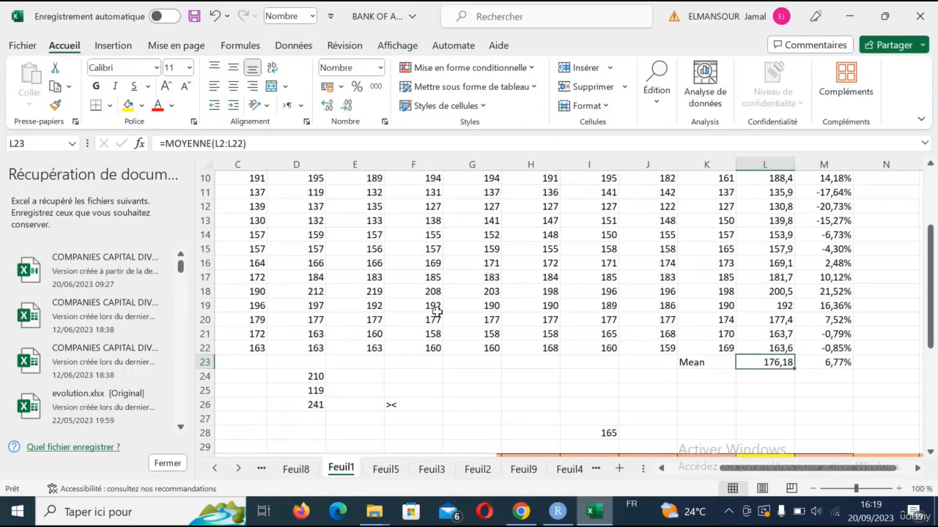
left_click(384, 469)
left_click(302, 469)
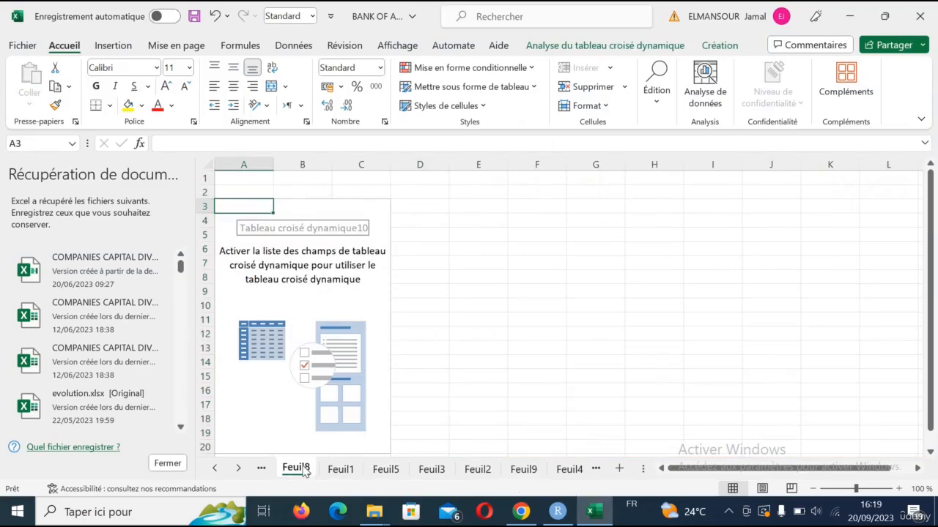
left_click(340, 470)
left_click(385, 470)
left_click(439, 471)
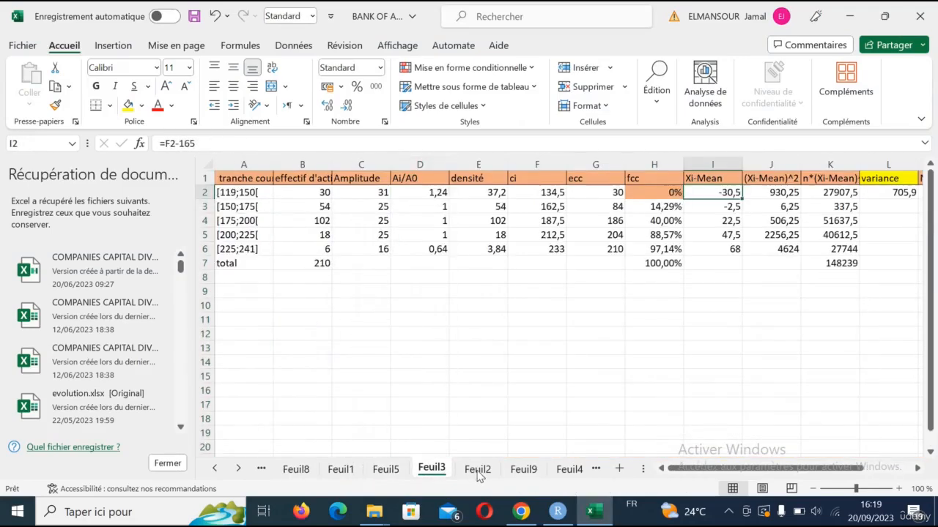
left_click(480, 471)
left_click(535, 471)
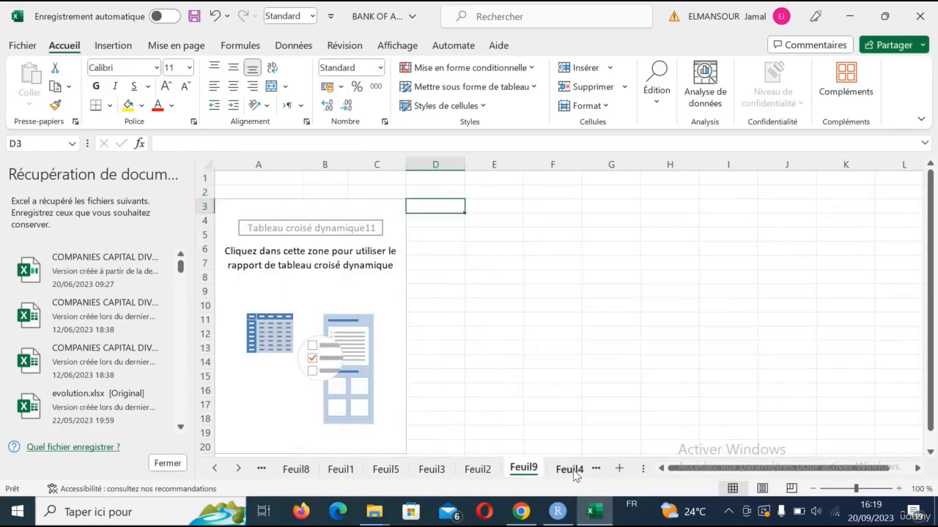
left_click(570, 470)
left_click(301, 377)
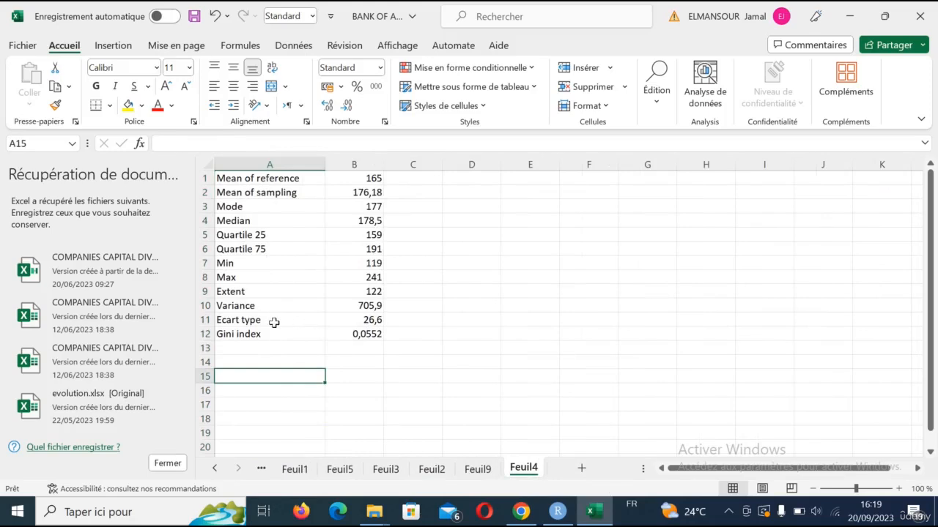
Replace the label in cell A11 of Feuil4 with "standard deviation".
double_click(274, 322)
left_click_drag(274, 322, 198, 326)
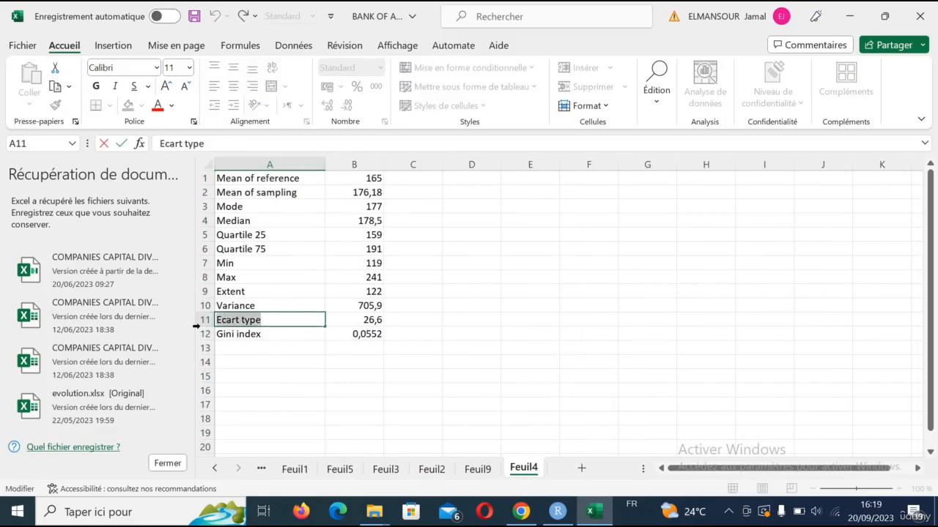
key("BackSpace")
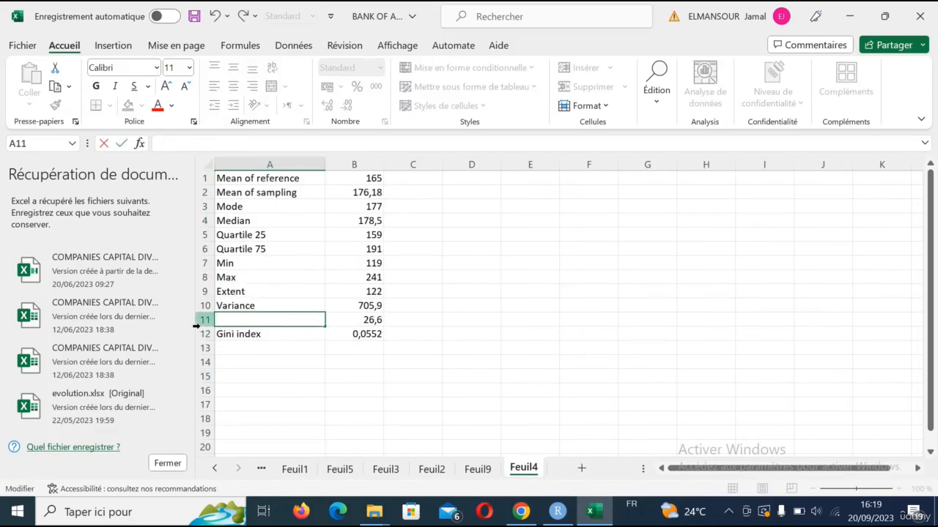
type("standard")
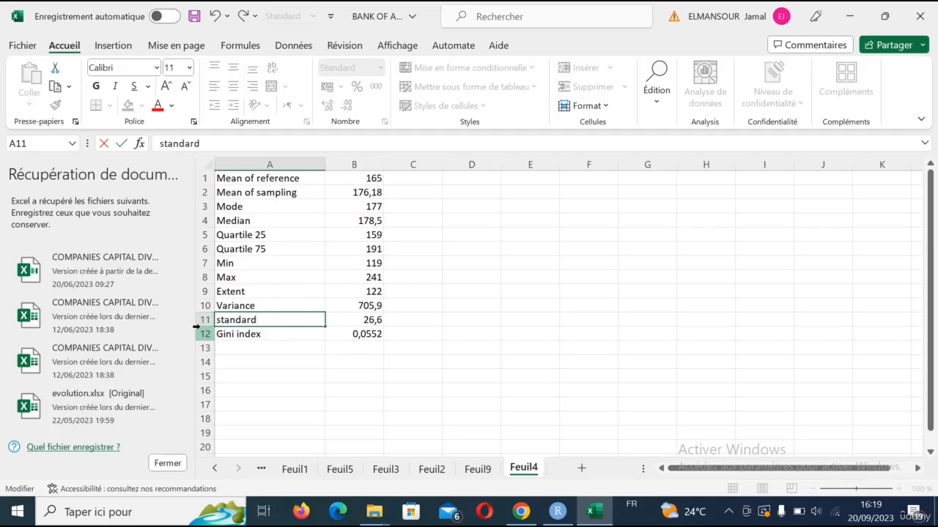
type(" deviation")
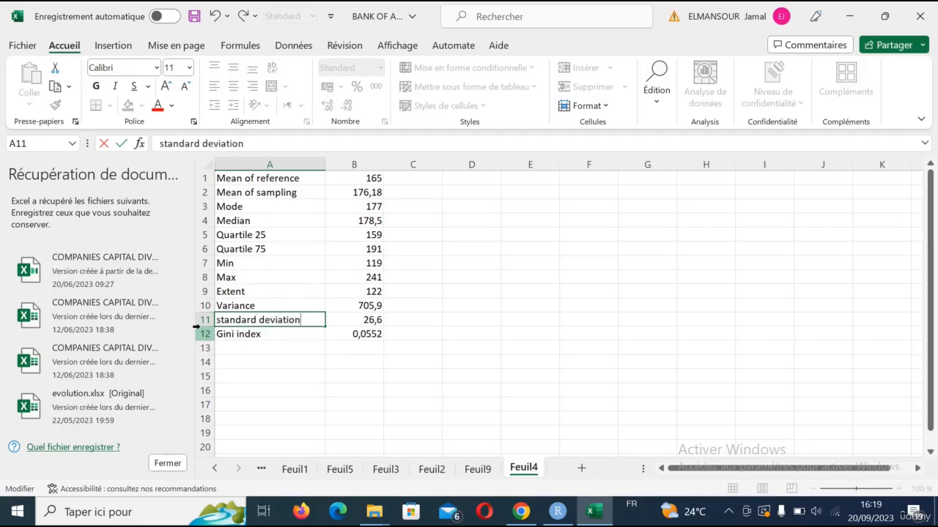
left_click(352, 323)
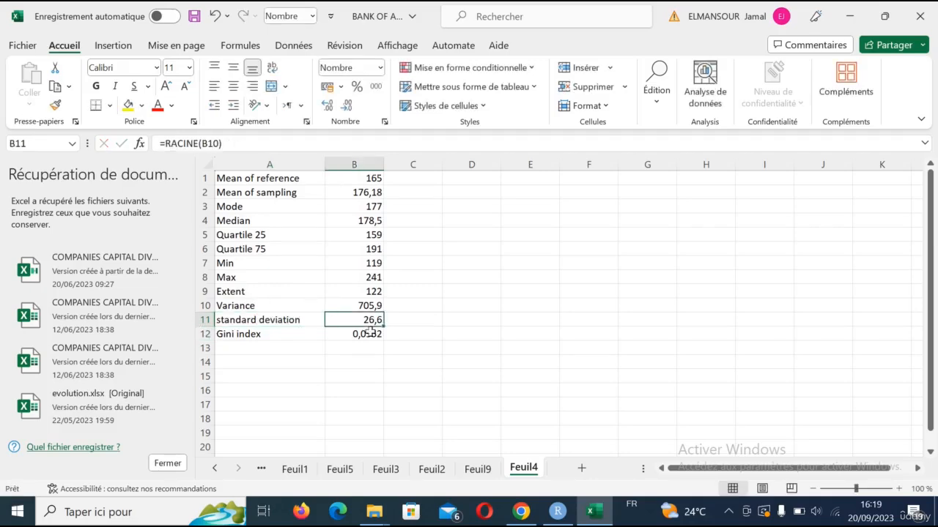
Switch to RStudio and store the standard deviation by writing sd=26.6 on line 3 of in.R.
left_click(557, 511)
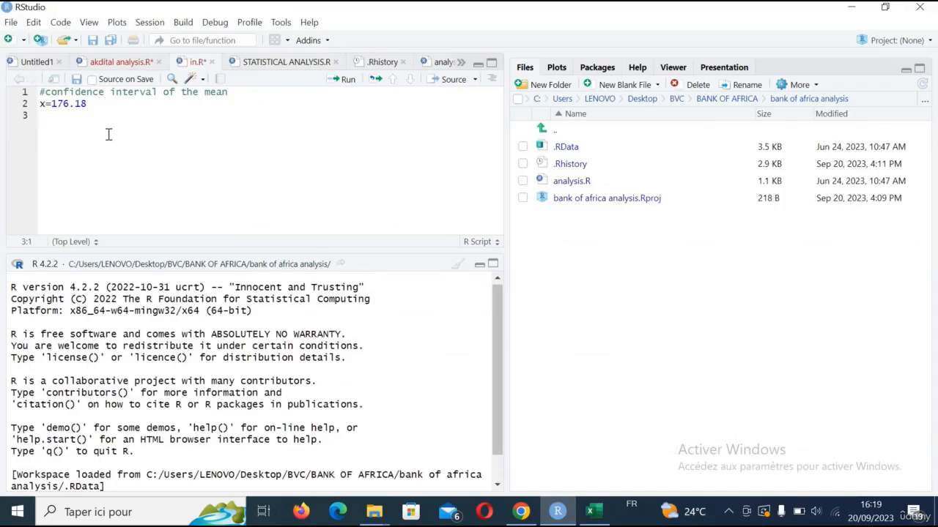
type("sd=26.6")
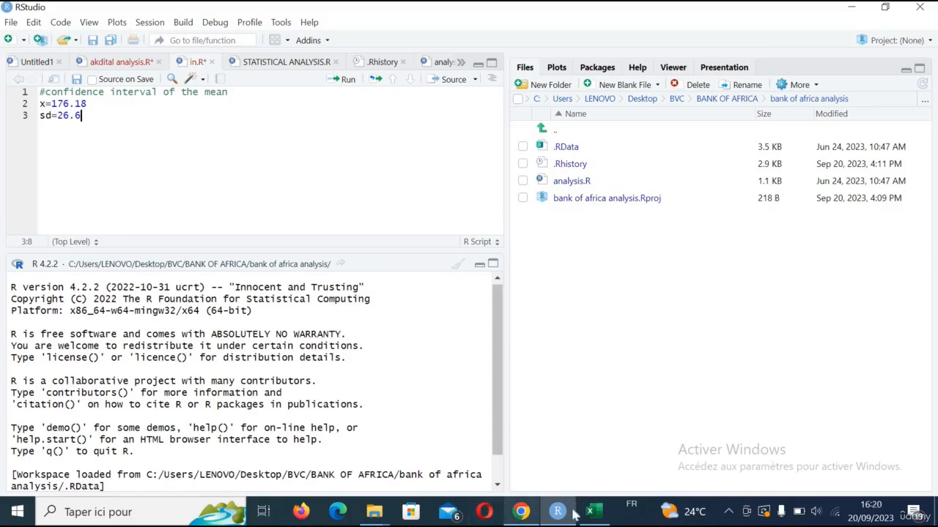
Switch back to Excel and look over the Bank of Africa price table on Feuil1.
left_click(593, 510)
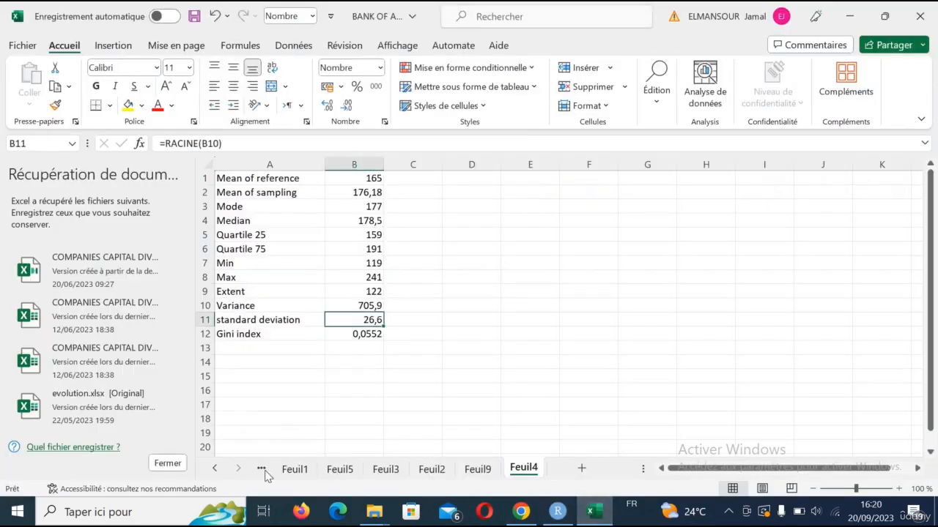
left_click(295, 469)
scroll(375, 382, "up", 3)
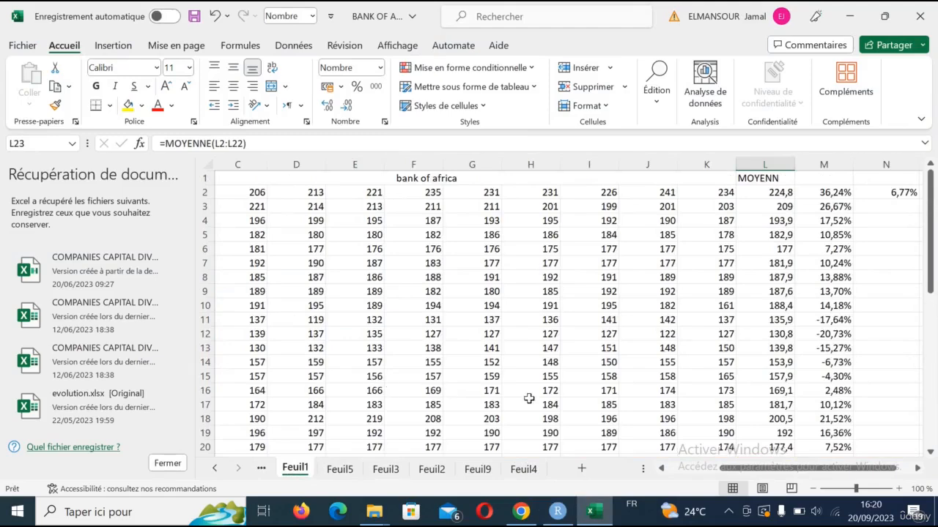
left_click_drag(761, 472, 711, 473)
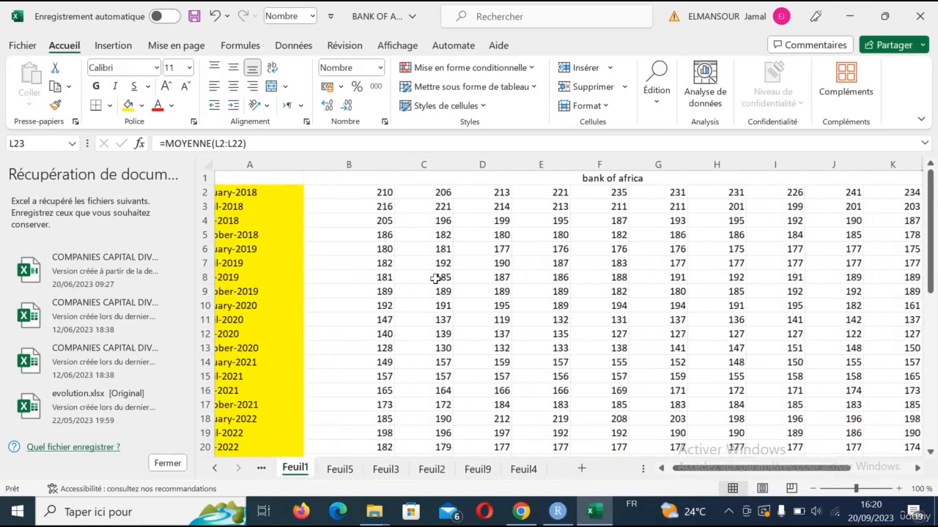
scroll(435, 278, "down", 1)
scroll(384, 183, "up", 1)
scroll(506, 322, "down", 4)
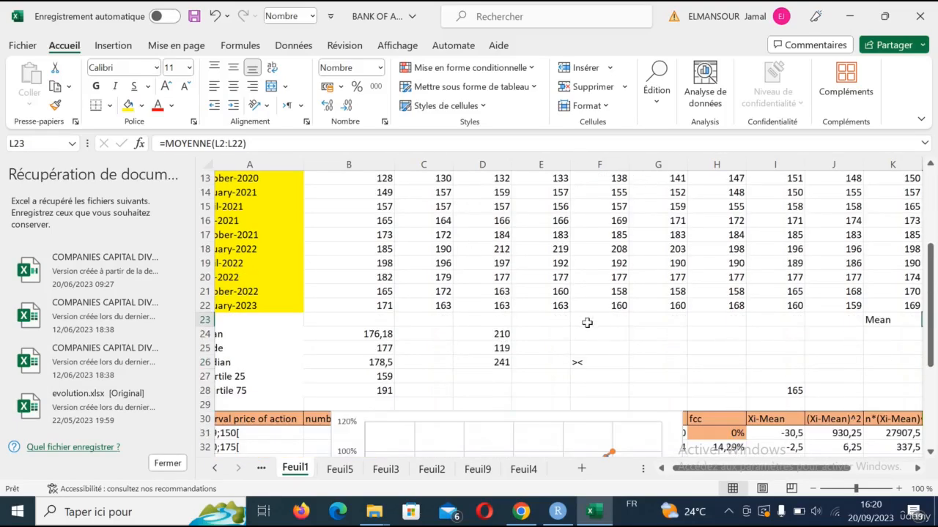
Count the share prices in cell F23 with the formula =NB(B2:K22).
double_click(587, 323)
type("=")
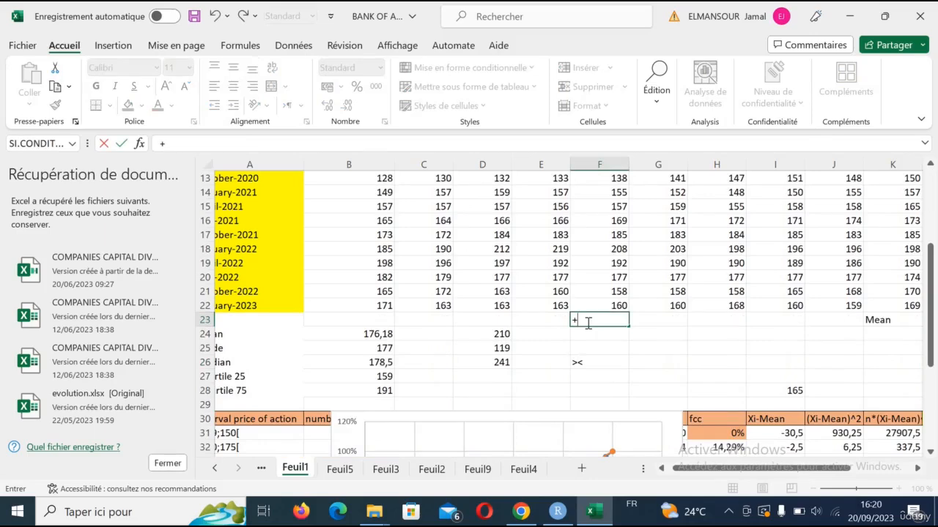
key("BackSpace")
type("=")
scroll(389, 203, "up", 4)
scroll(465, 260, "down", 6)
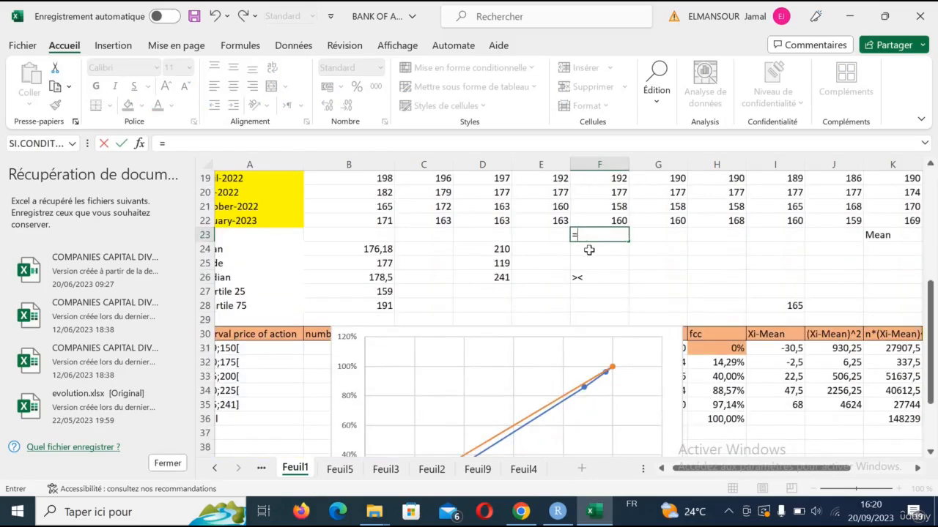
type("nb")
key("Tab")
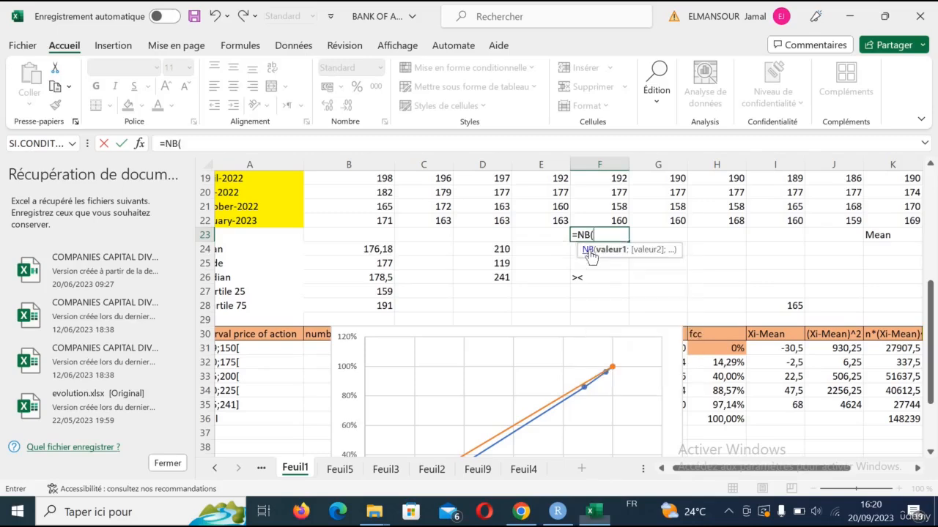
scroll(403, 189, "up", 6)
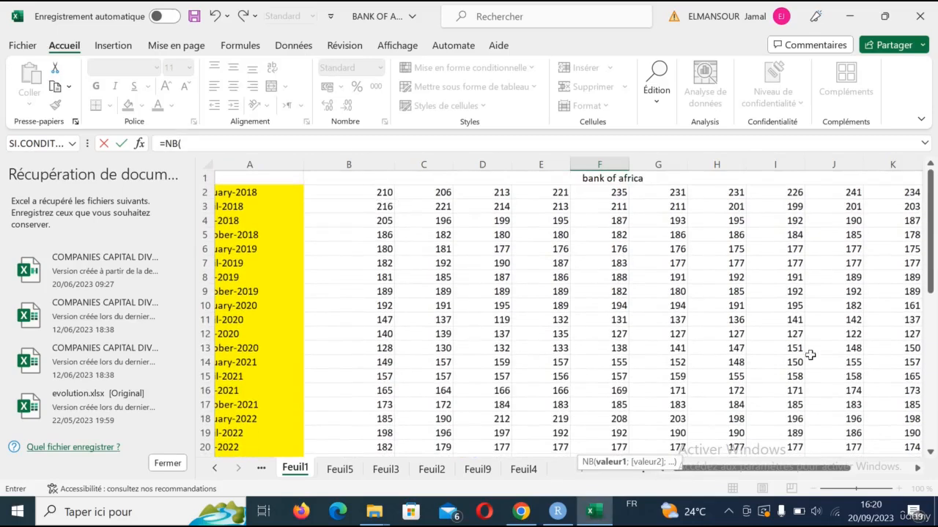
left_click_drag(344, 192, 618, 398)
scroll(618, 398, "down", 5)
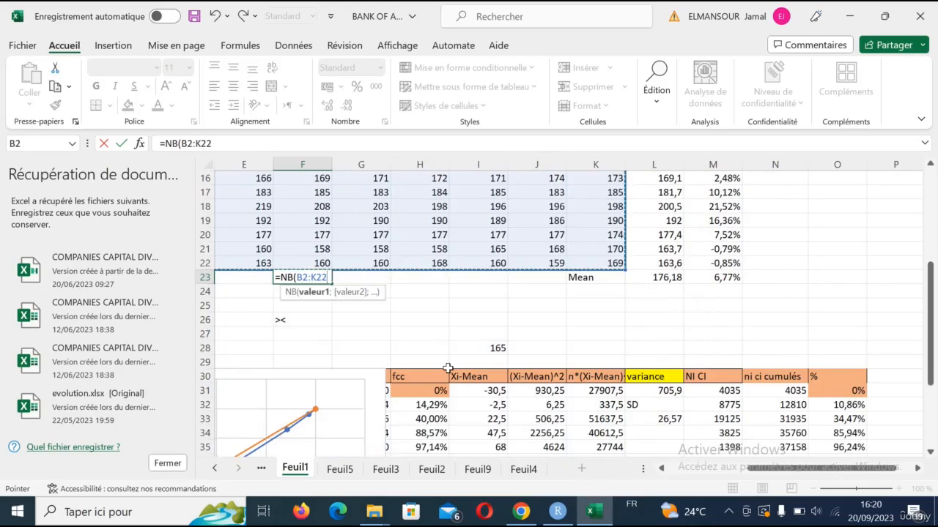
type(")")
key("Return")
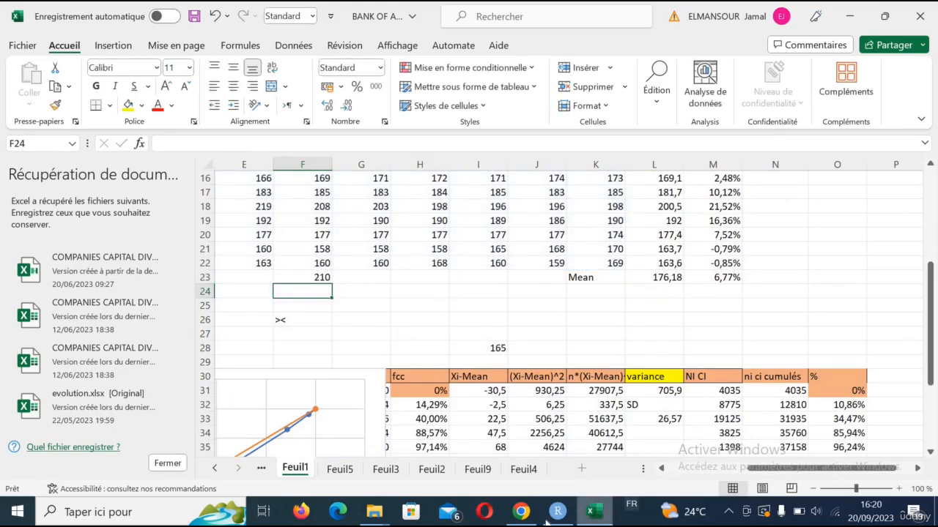
Switch to RStudio and store the sample size by writing n=210 on line 4 of in.R.
left_click(553, 512)
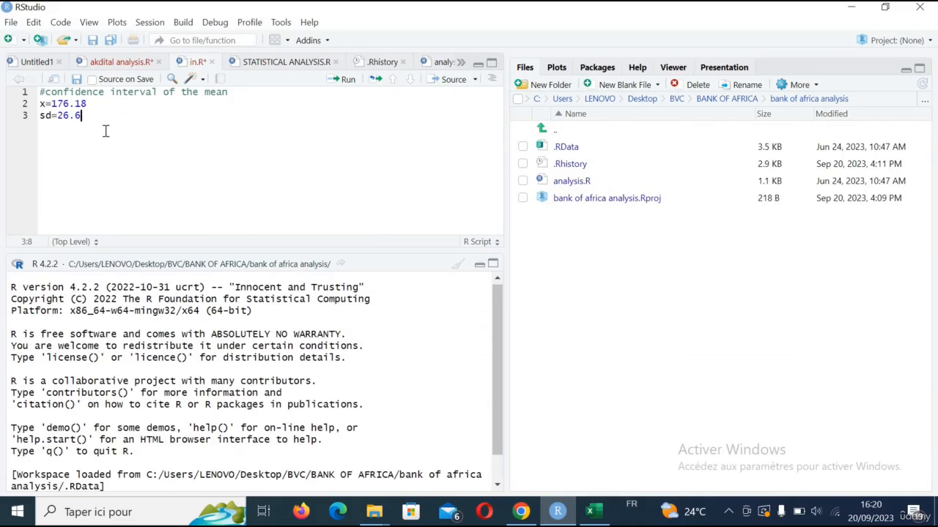
key("Return")
type("n)")
key("BackSpace")
type("=210")
left_click(91, 116)
key("shift+Home")
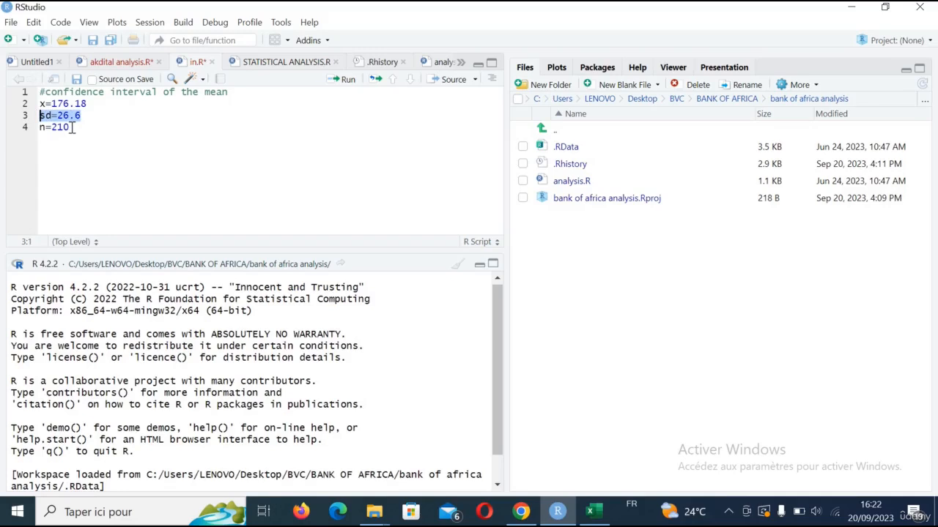
left_click_drag(73, 128, 41, 129)
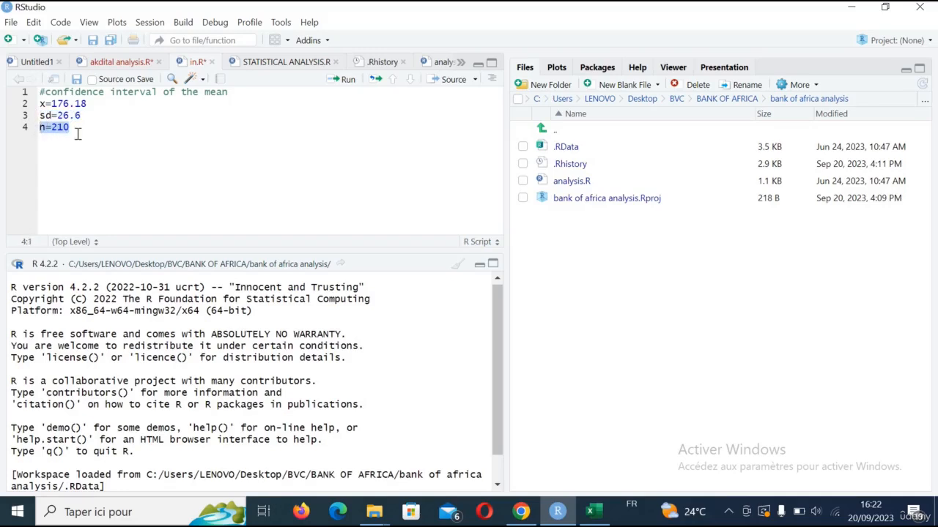
Begin the margin of error assignment with error= on line 5 and dismiss the autosave error dialog.
left_click(68, 139)
key("Return")
type("err")
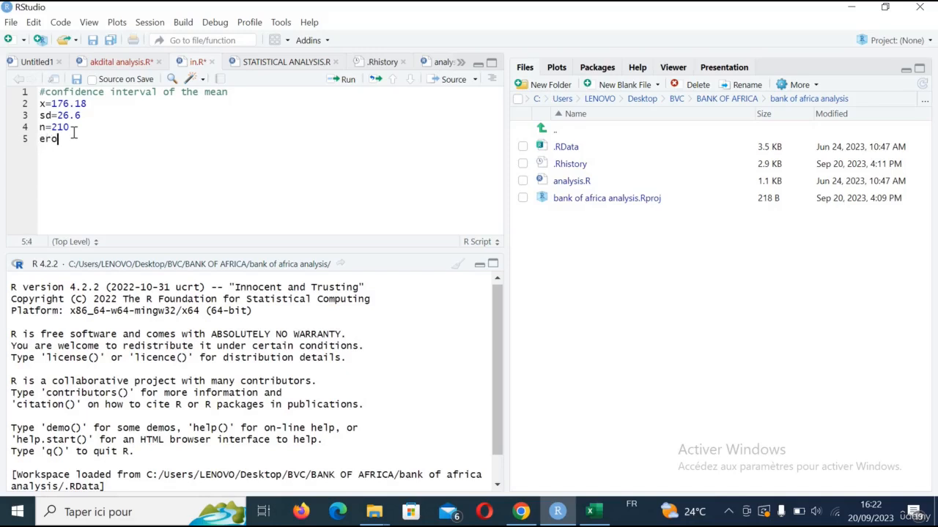
type("osr")
key("BackSpace")
key("BackSpace")
key("BackSpace")
type("o")
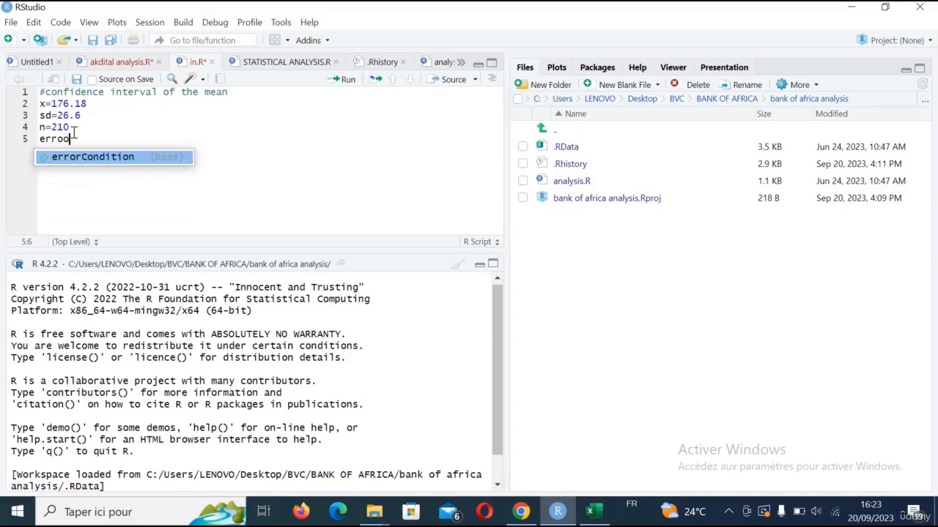
key("BackSpace")
type("r")
key("Escape")
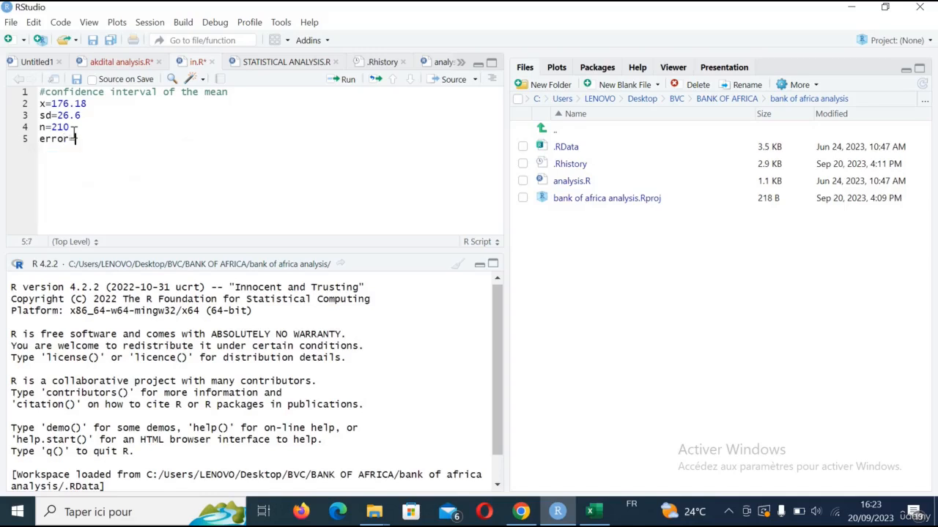
type("=")
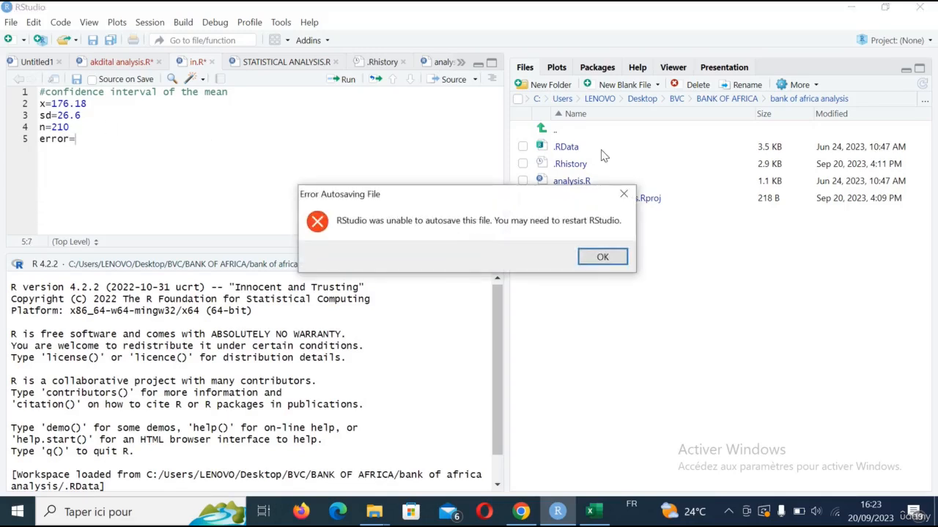
left_click(623, 194)
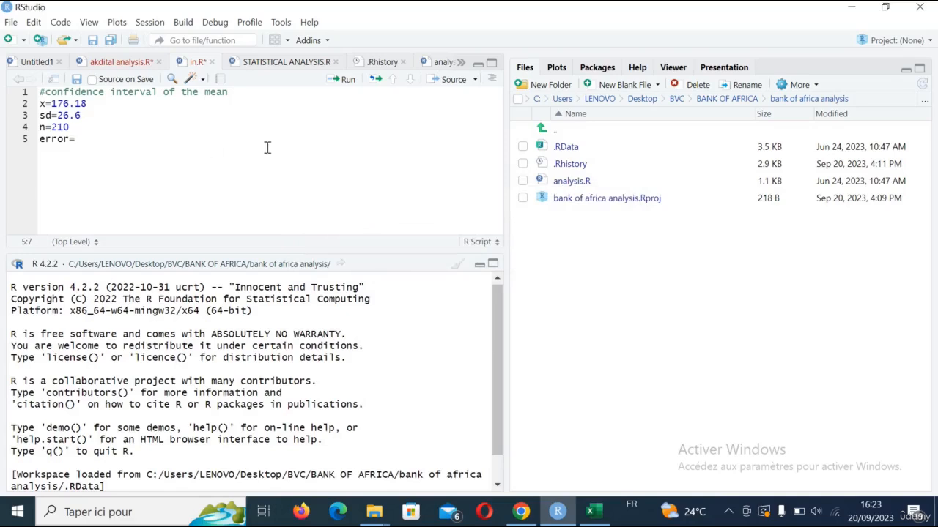
Add the normal quantile function qnorm(.975) after error= on line 5.
type("q")
type("norm")
type("-(")
key("BackSpace")
key("BackSpace")
type("(")
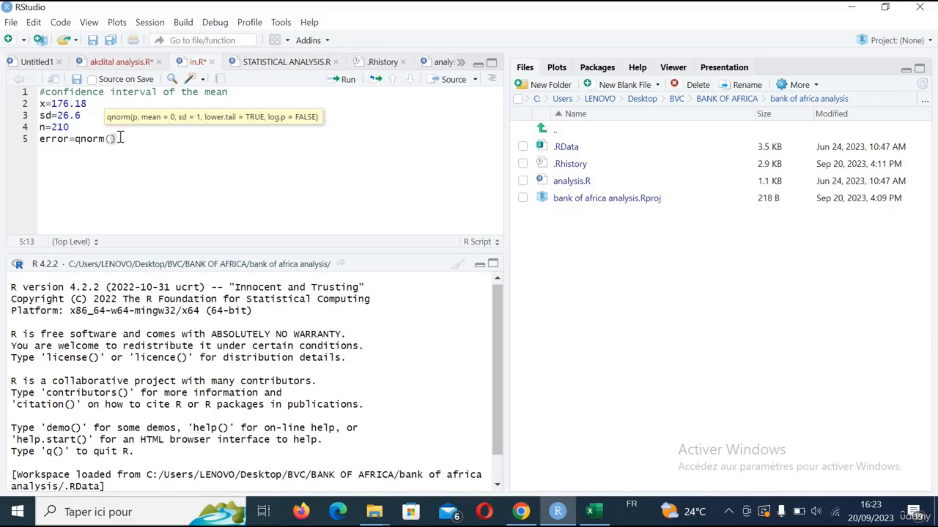
type(".")
type("976")
key("BackSpace")
type("5")
key("End")
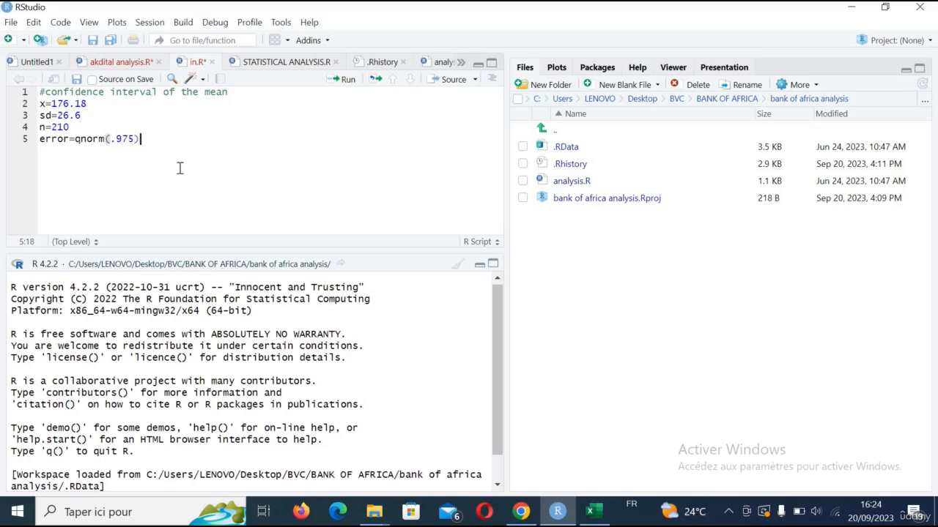
Switch to Excel, insert the asterisk symbol into cell O22 and copy the character.
left_click(594, 512)
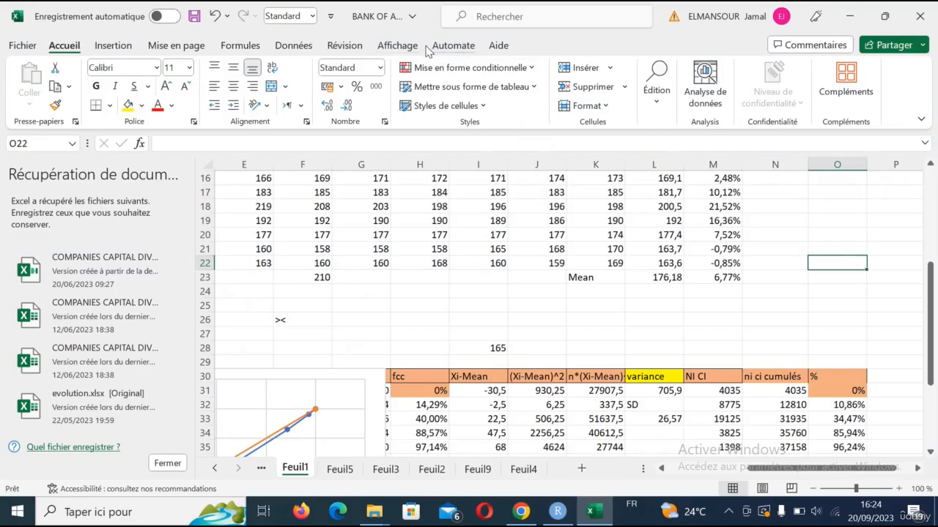
left_click(397, 46)
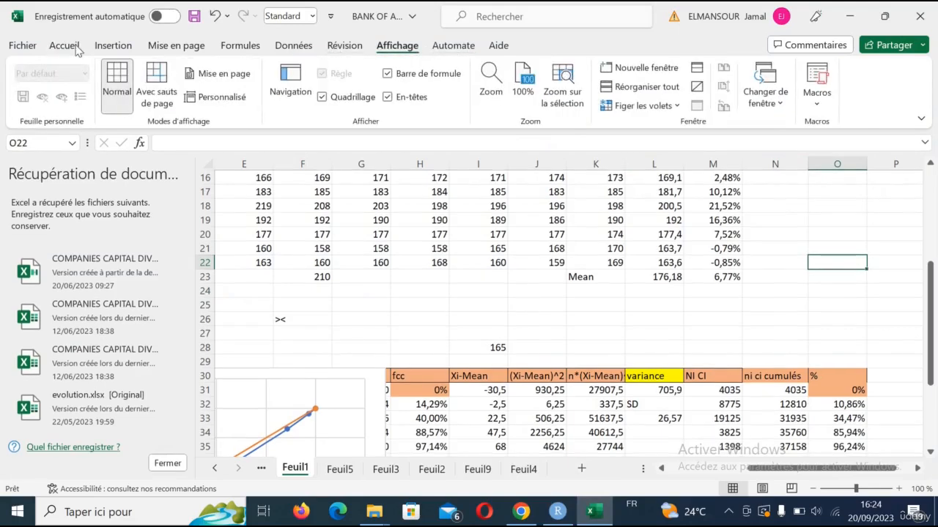
left_click(113, 46)
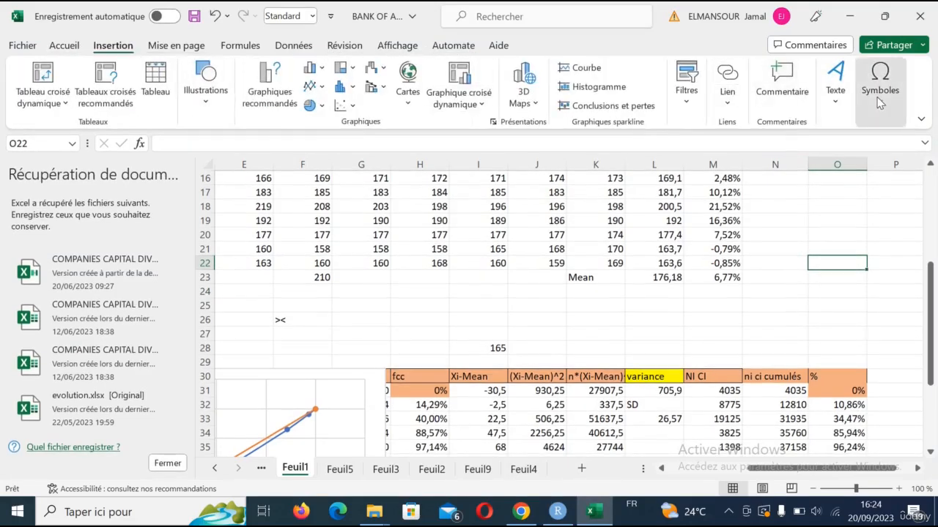
left_click(880, 100)
left_click(913, 160)
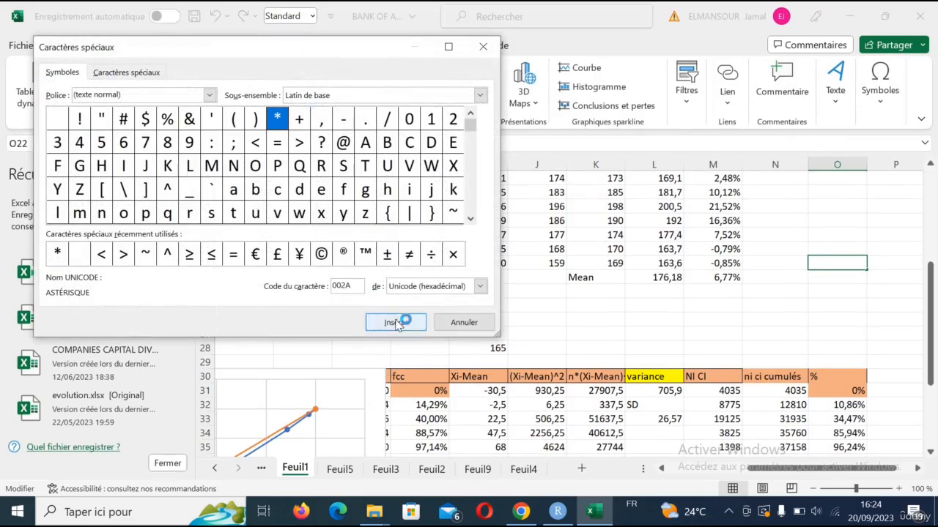
left_click(396, 323)
left_click(483, 46)
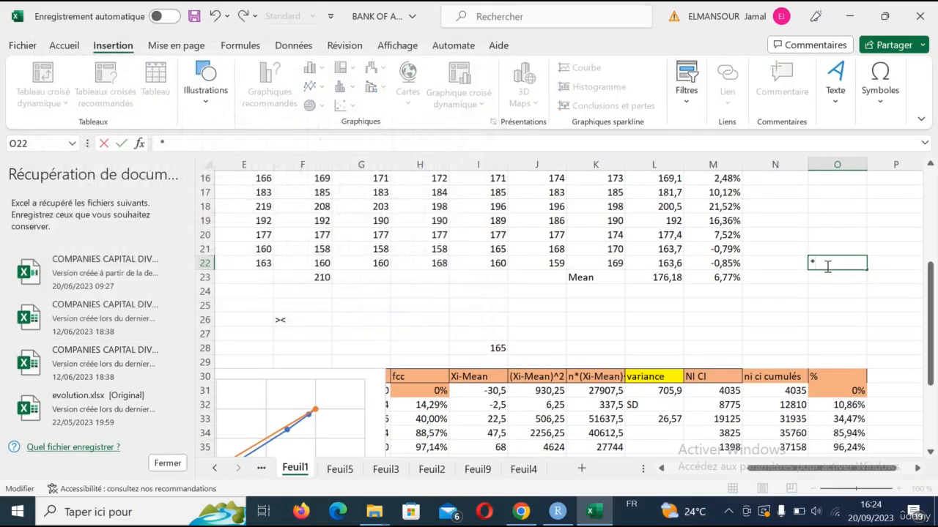
right_click(812, 264)
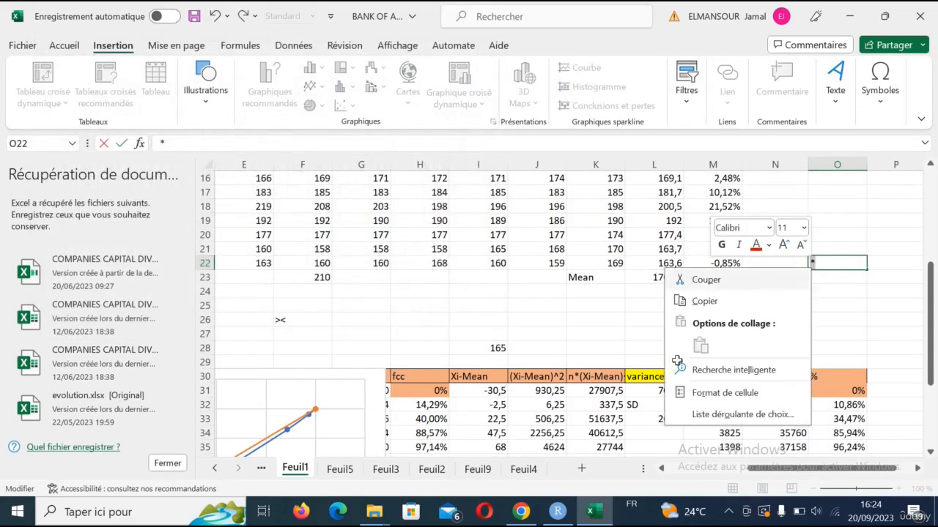
key("Escape")
key("Escape")
Switch to RStudio and paste the asterisk after qnorm(.975) as the multiplication sign.
left_click(557, 511)
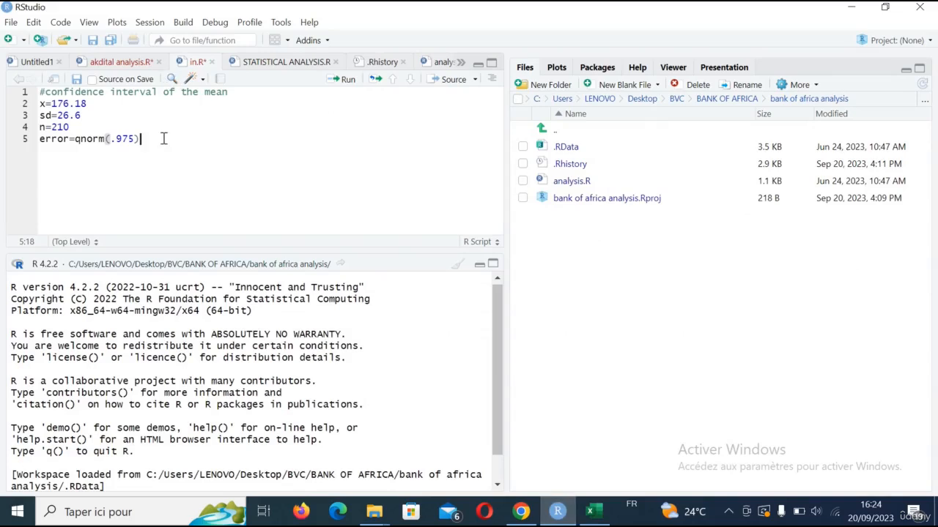
right_click(197, 163)
left_click(192, 184)
type("sq")
key("BackSpace")
key("BackSpace")
type("sqrt(")
key("BackSpace")
key("BackSpace")
key("BackSpace")
key("BackSpace")
key("BackSpace")
Complete the line 5 formula with sd/sqrt(n) after the asterisk and run that line.
type("sd/")
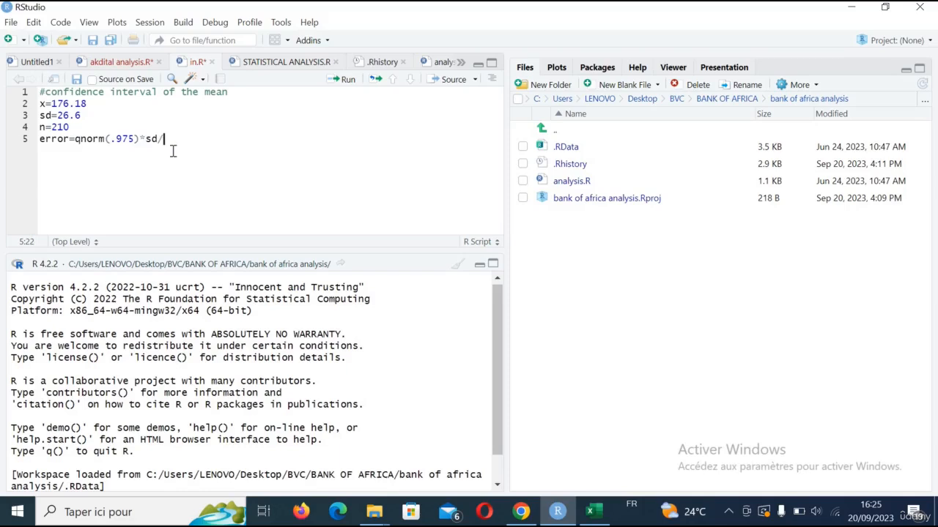
type("sqrt(")
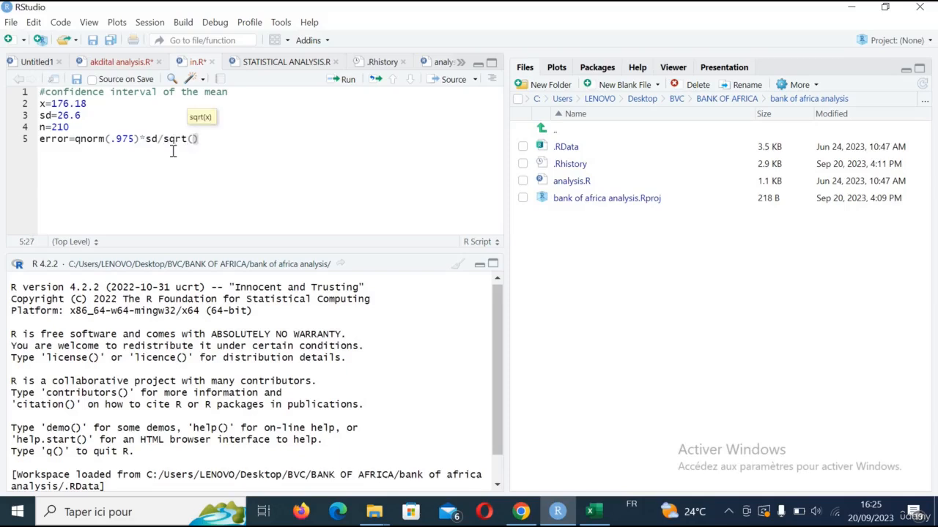
type("n)")
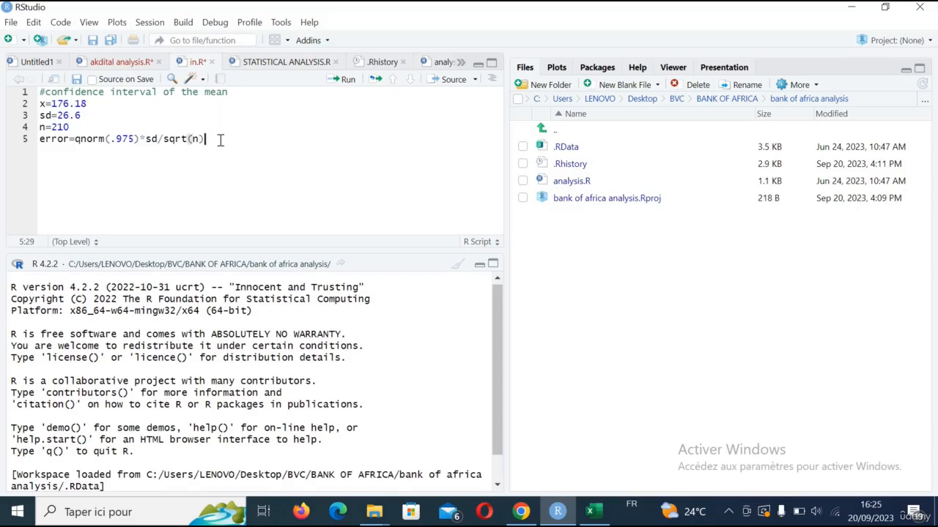
left_click(346, 80)
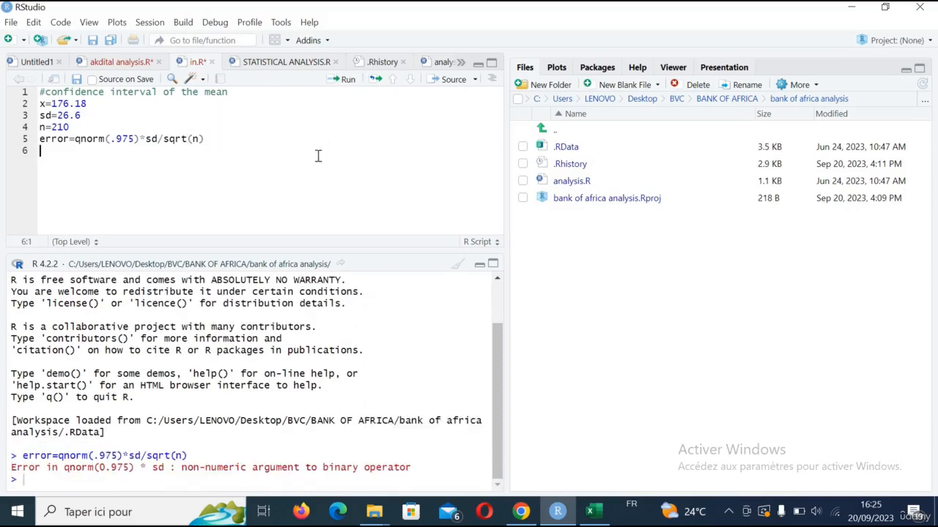
Try wrapping qnorm(.975)*sd in parentheses on line 5 and rerun the line.
left_click(162, 140)
type("-")
key("BackSpace")
left_click(81, 140)
type("'")
key("BackSpace")
left_click(77, 140)
type("(")
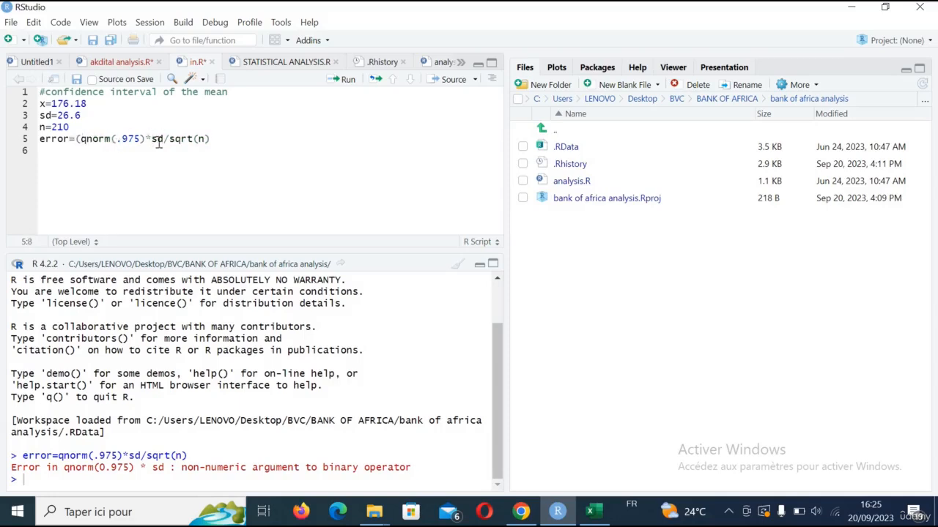
left_click(163, 139)
type(")")
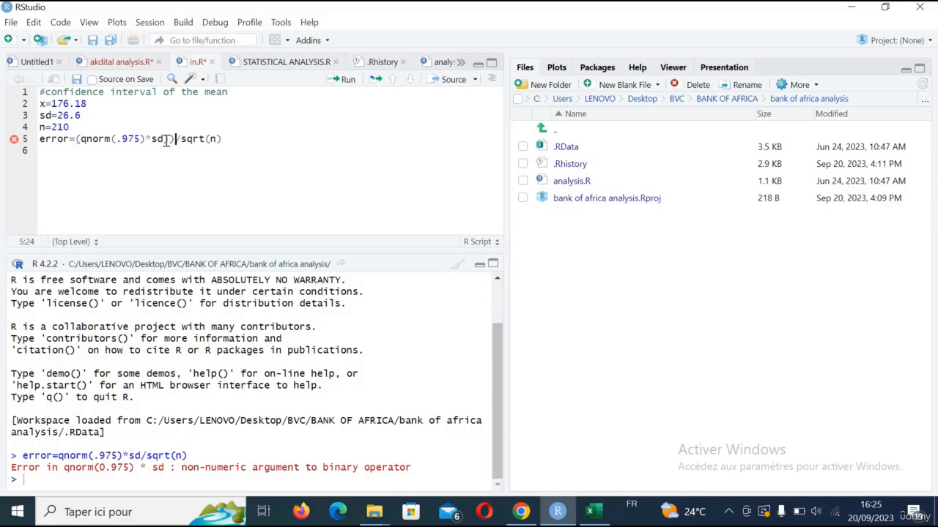
key("Up")
left_click(248, 139)
left_click(347, 79)
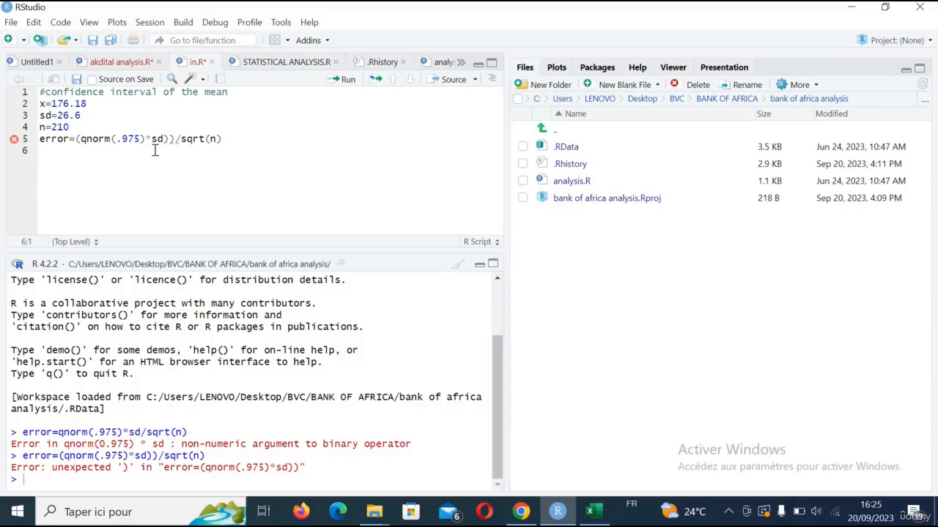
Run the script line by line from the comment through the x, sd, n and error assignments.
left_click(115, 92)
left_click(115, 103)
left_click(347, 79)
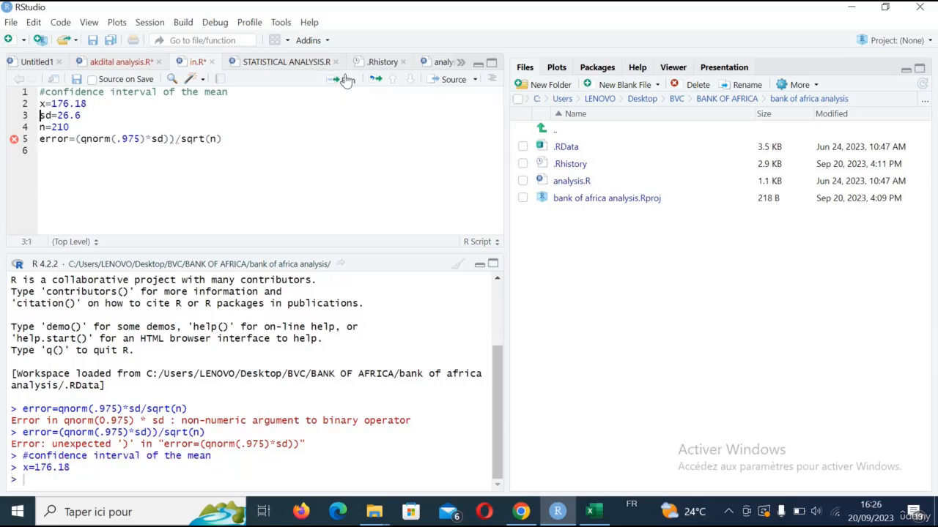
left_click(347, 79)
left_click(347, 79)
left_click(346, 79)
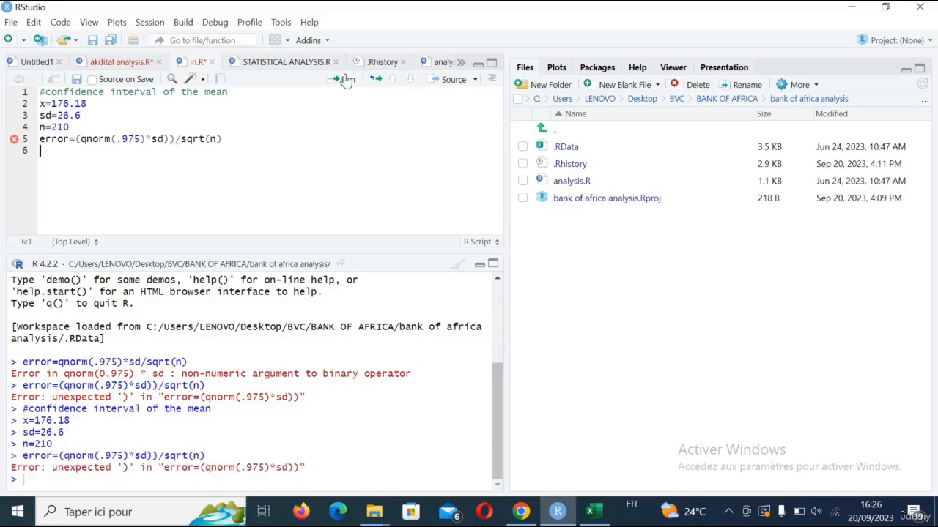
Remove the added parentheses so line 5 reads error=qnorm(.975)*sd/sqrt(n), and rerun it.
left_click(176, 139)
key("BackSpace")
left_click(79, 139)
key("BackSpace")
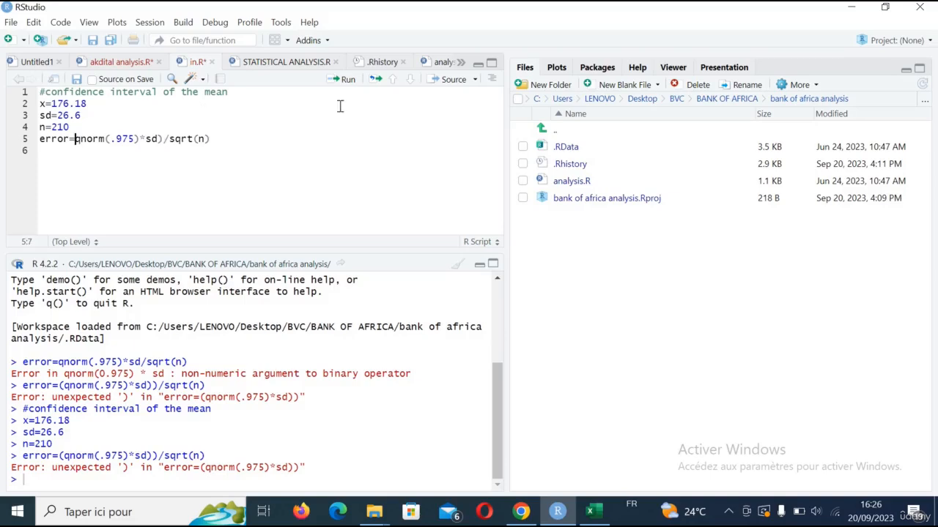
left_click(219, 138)
left_click(341, 81)
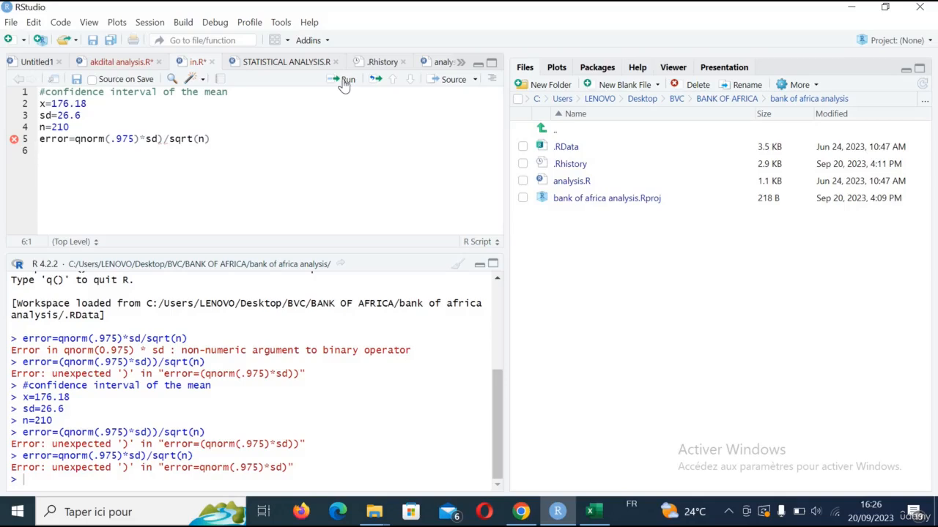
left_click(164, 139)
key("BackSpace")
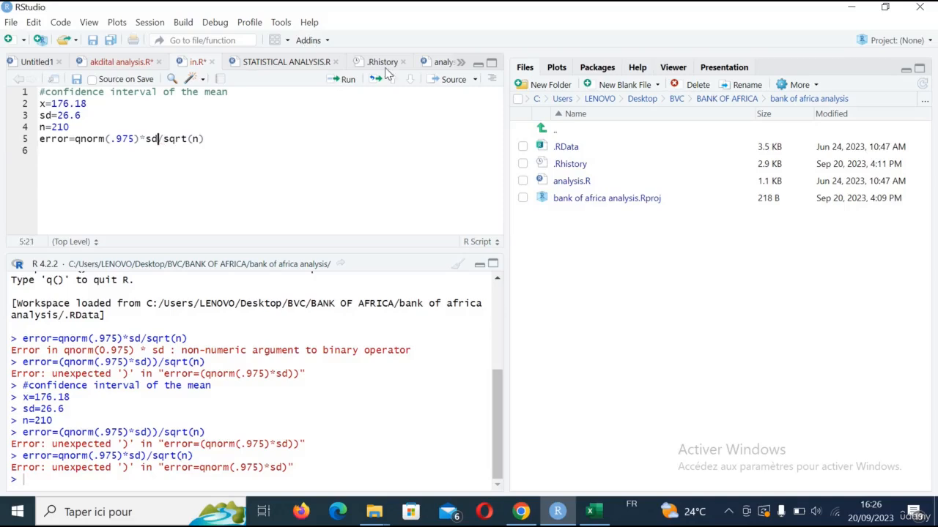
key("ctrl+Return")
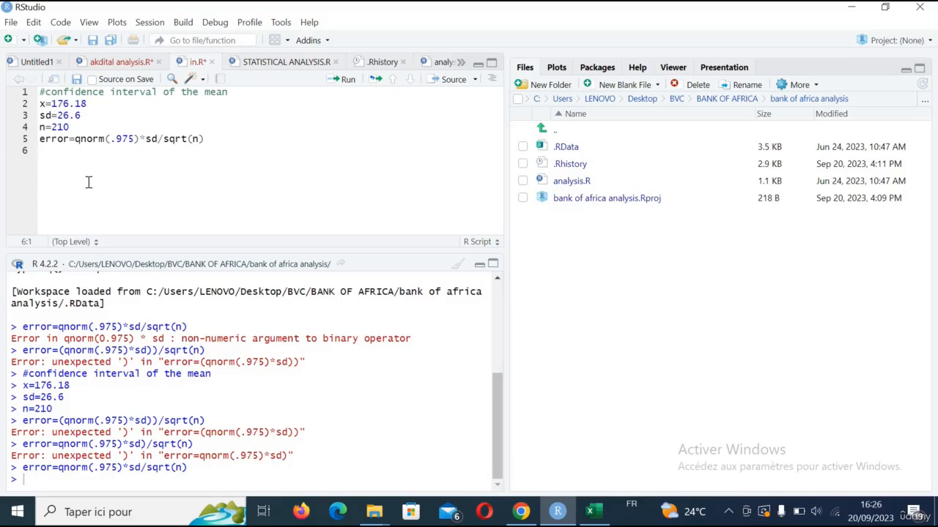
Add the lower limit x-error on line 6 and the upper limit x+error on line 7.
type("x-error")
key("Return")
type("x^")
key("BackSpace")
type("+error")
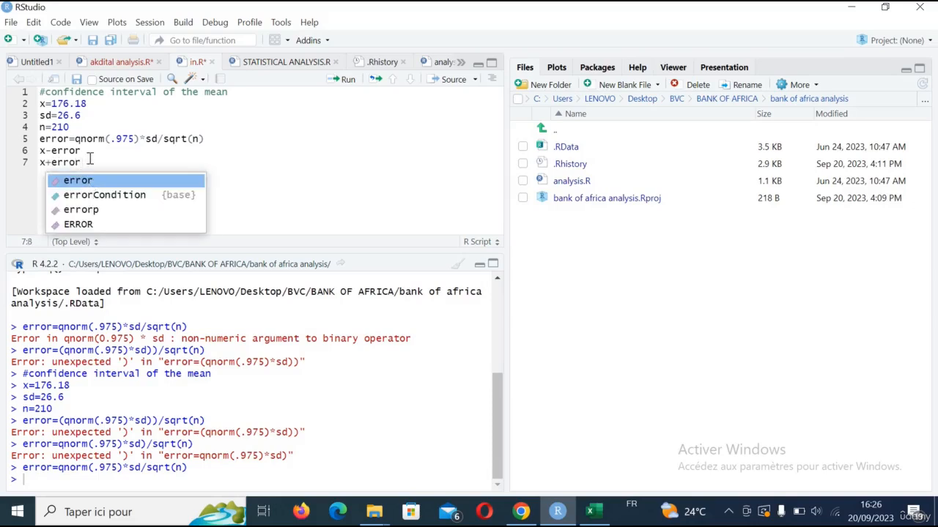
Run the x-error and x+error lines and highlight each confidence limit in the console output.
left_click(90, 152)
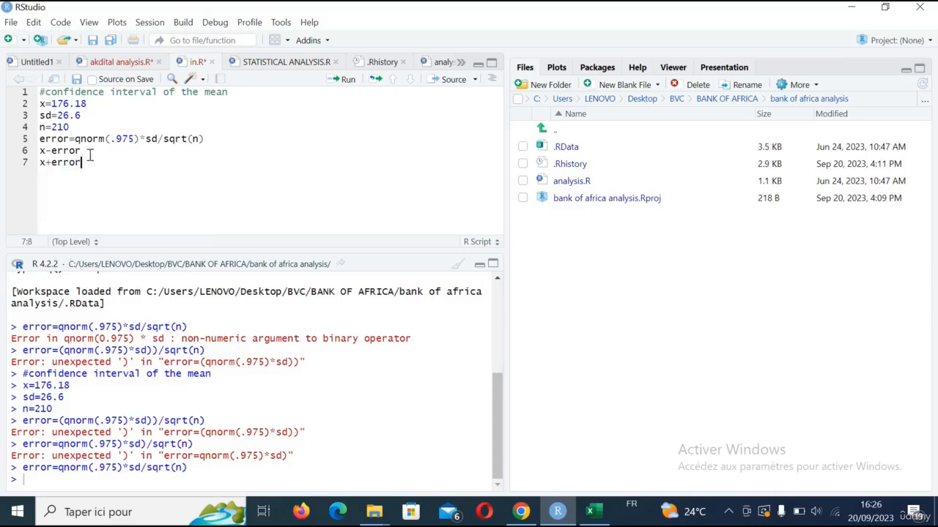
left_click(350, 79)
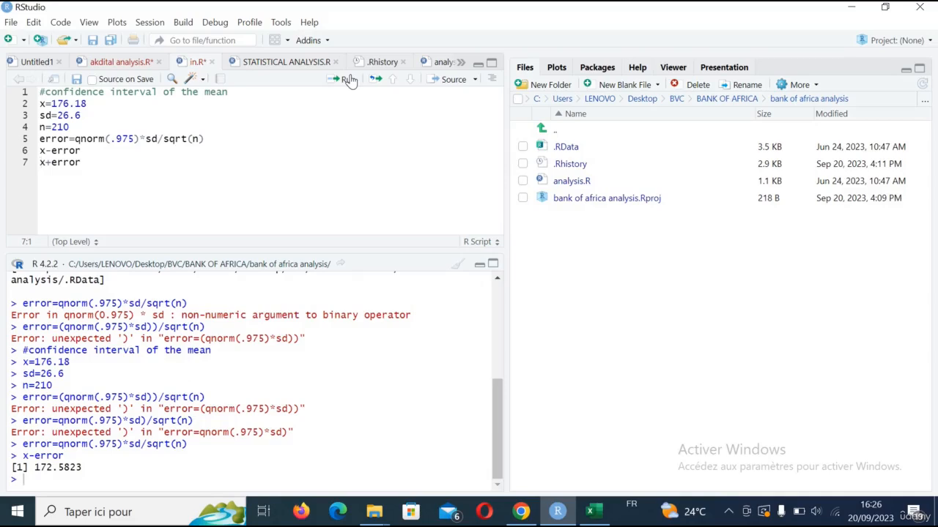
left_click(349, 79)
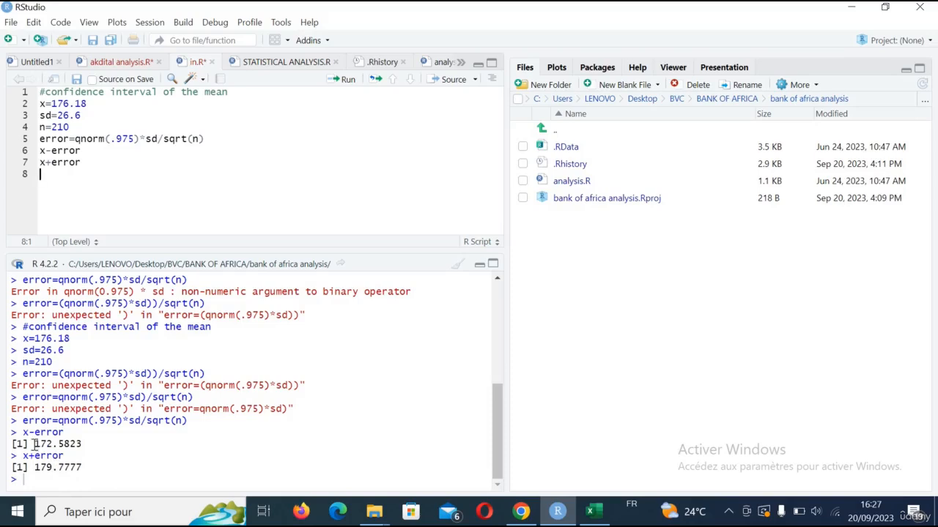
left_click_drag(34, 444, 72, 444)
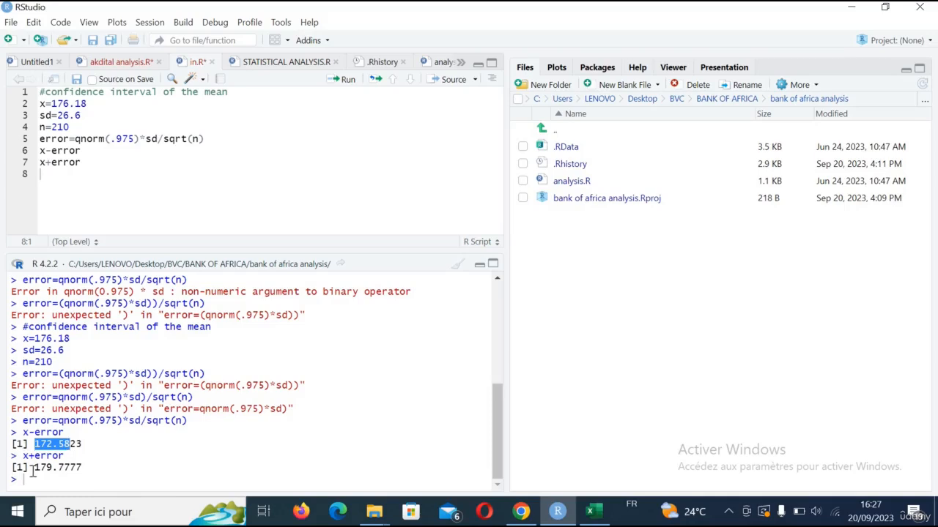
left_click_drag(33, 468, 70, 474)
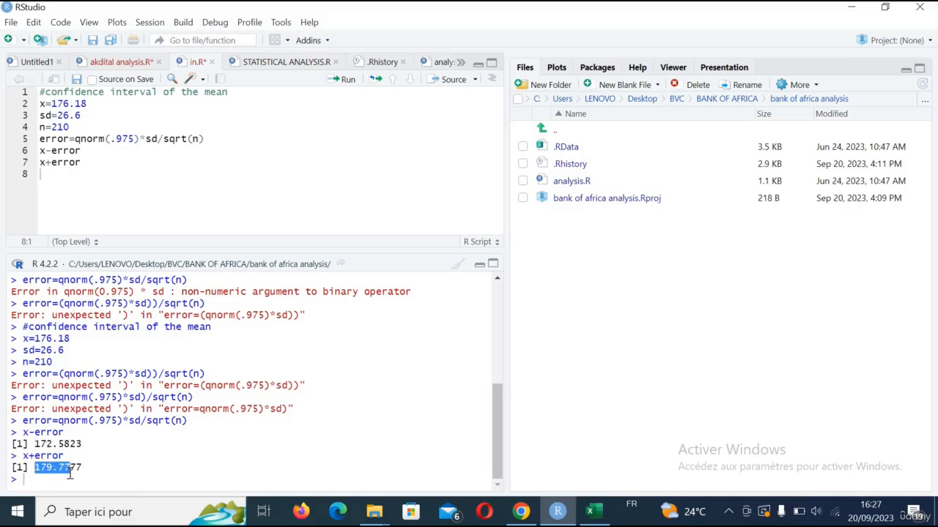
left_click(231, 466)
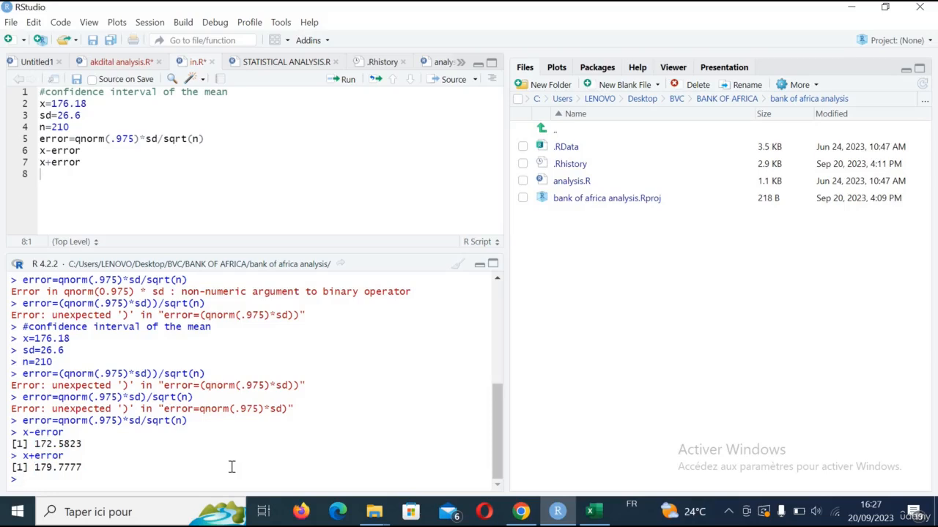